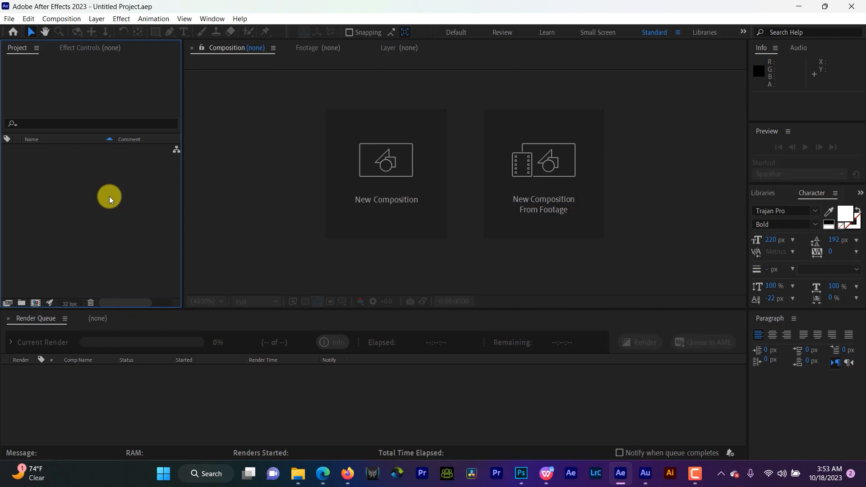
- Show the empty timeline in place of the render queue
{"action": "left_click", "coordinate": [420, 394]}
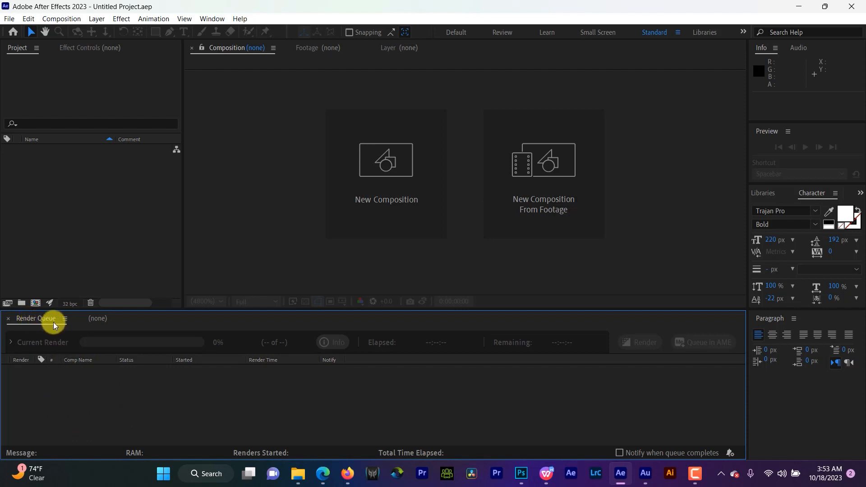
{"action": "left_click", "coordinate": [107, 319]}
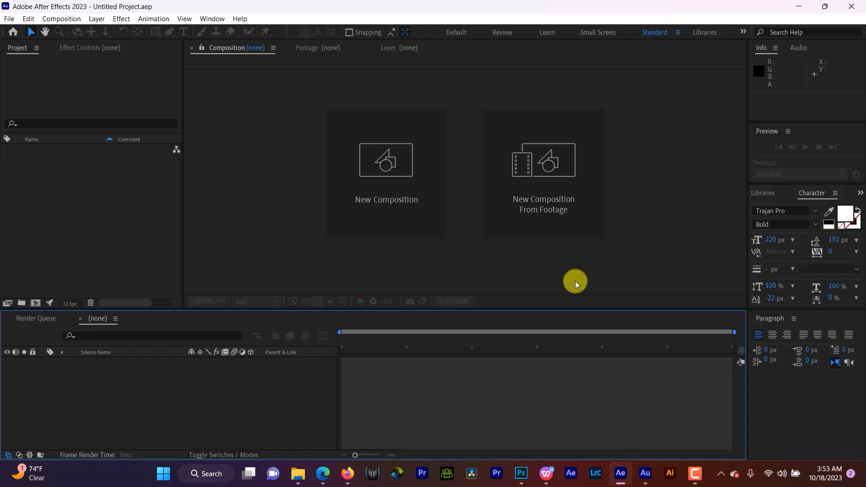
{"action": "mouse_move", "coordinate": [298, 474]}
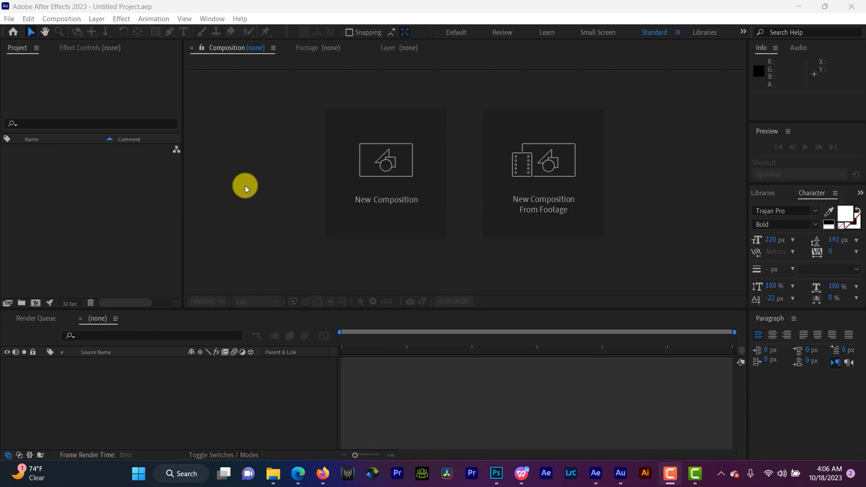
{"action": "left_click", "coordinate": [64, 217]}
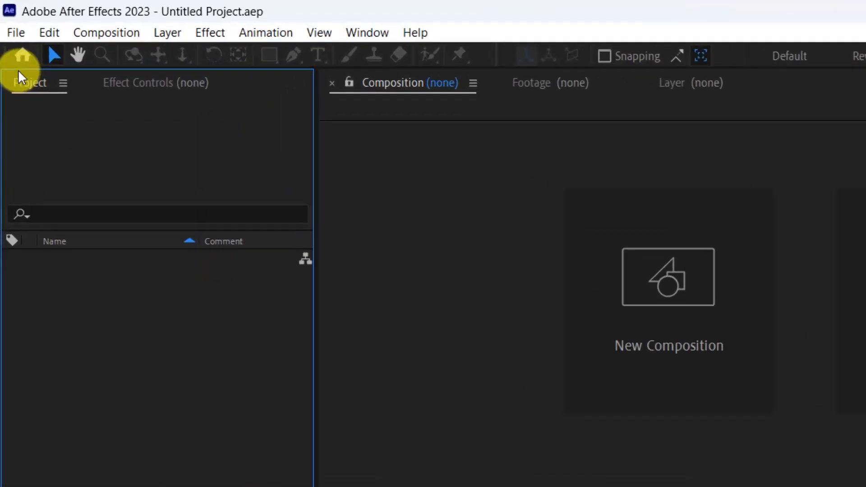
{"action": "left_click", "coordinate": [17, 37]}
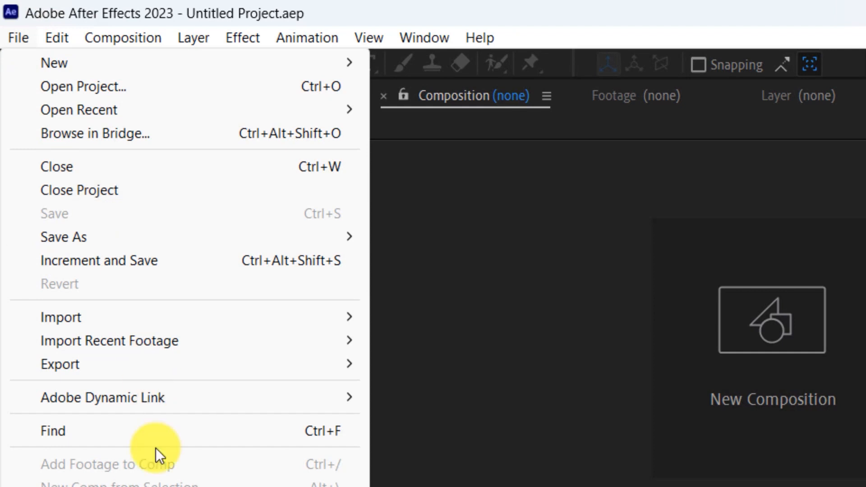
{"action": "mouse_move", "coordinate": [180, 316]}
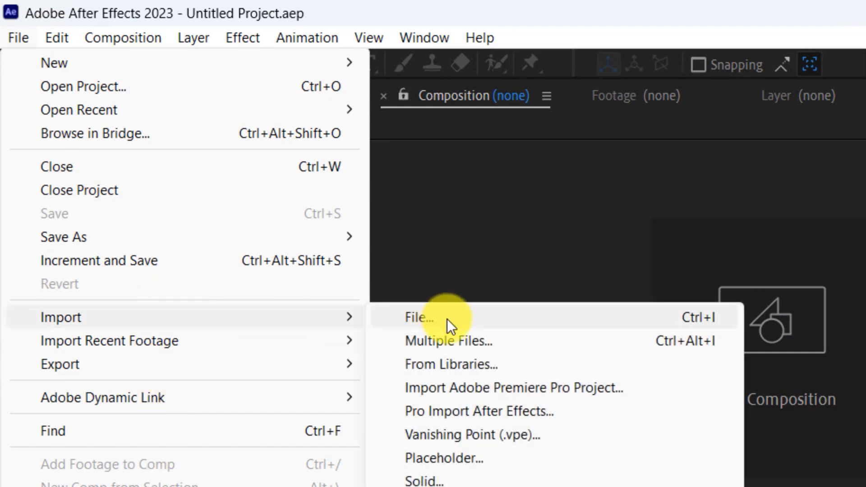
{"action": "left_click", "coordinate": [447, 319]}
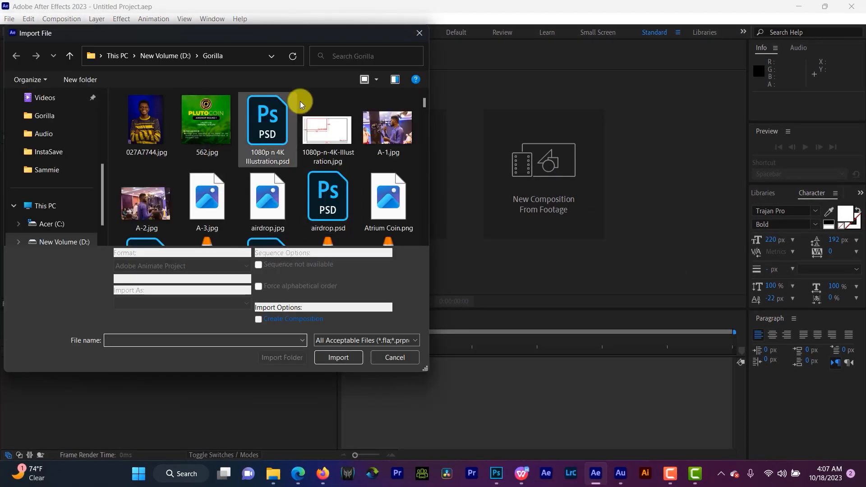
{"action": "left_click", "coordinate": [419, 34]}
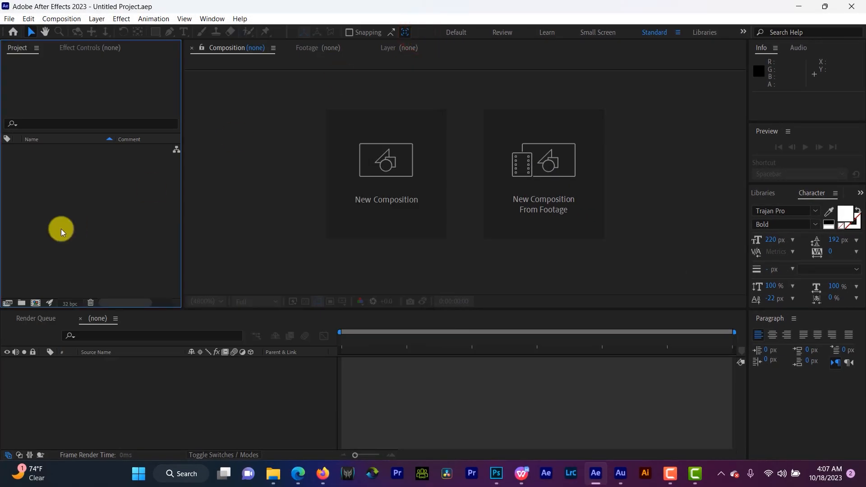
- Start a file import from the Gorilla folder and try selecting the range from 027A7744.jpg to airdrop.jpg, then only airdrop.psd
{"action": "double_click", "coordinate": [82, 191]}
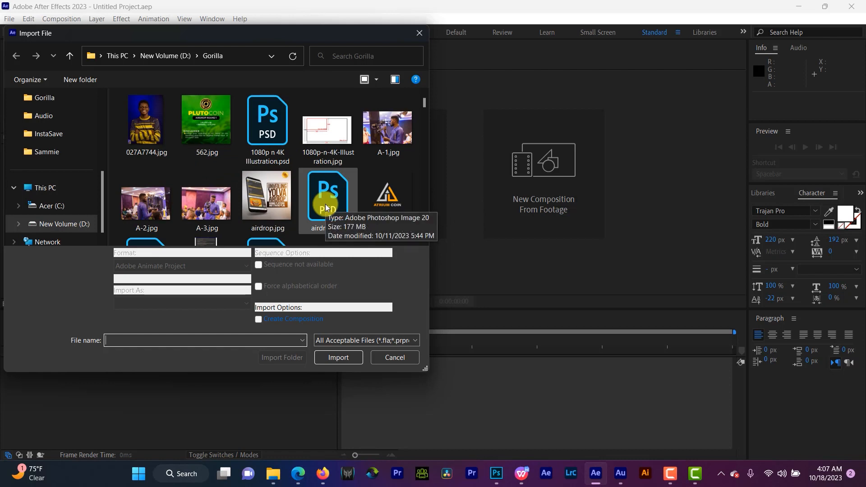
{"action": "left_click", "coordinate": [146, 136]}
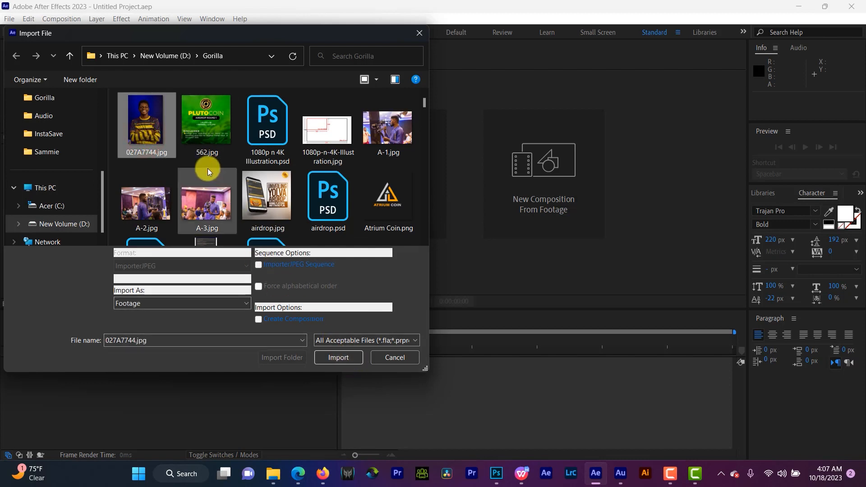
{"action": "key", "text": "shift"}
{"action": "left_click", "coordinate": [278, 196], "text": "shift"}
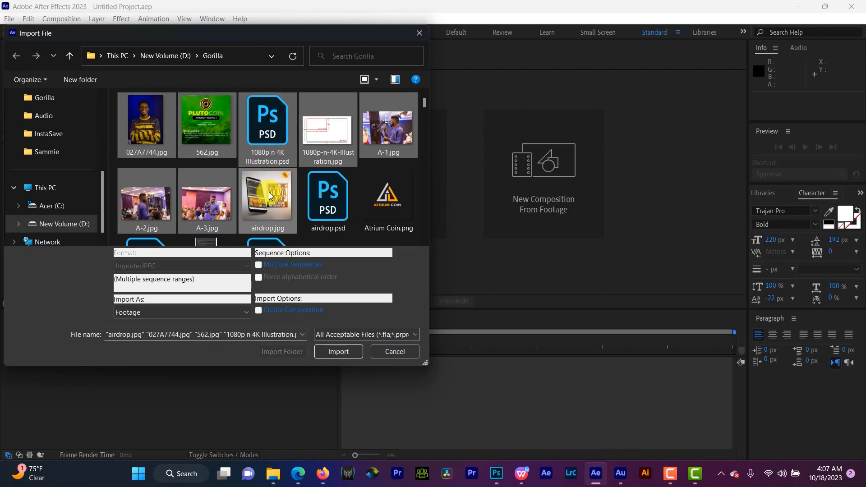
{"action": "left_click", "coordinate": [336, 199]}
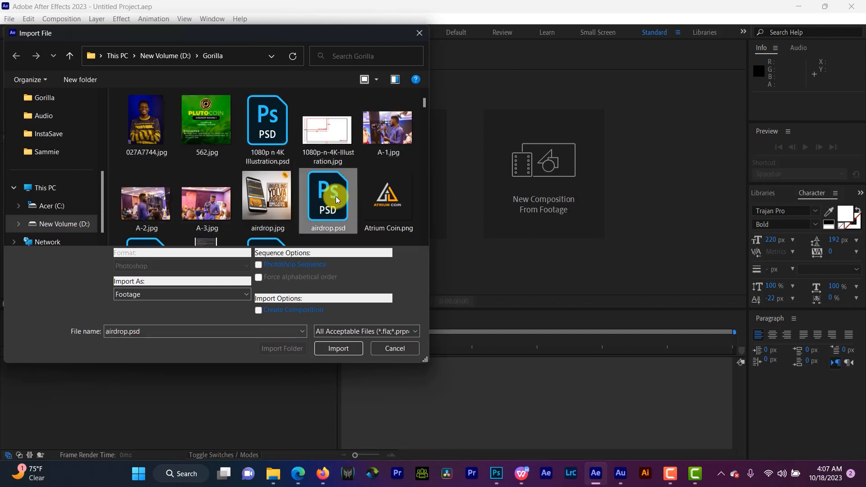
- Select the non-adjacent files 027A7744.jpg, A-3.jpg and airdrop.jpg together for import
{"action": "left_click", "coordinate": [136, 112]}
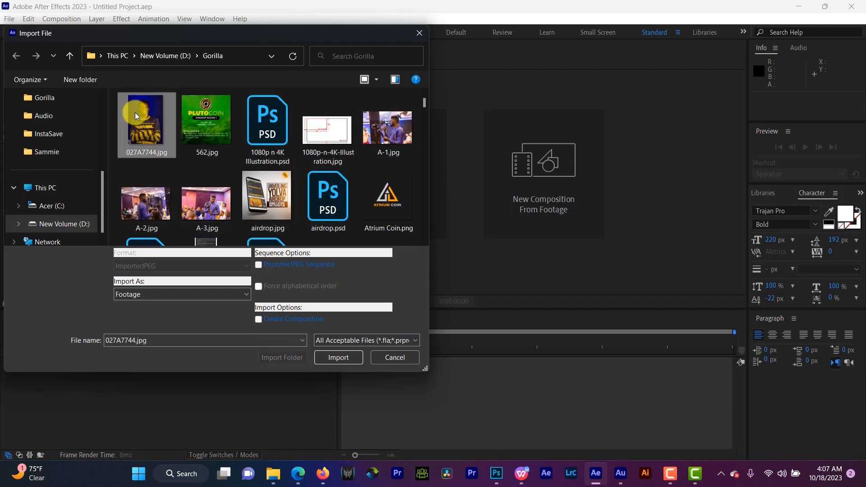
{"action": "key", "text": "ctrl"}
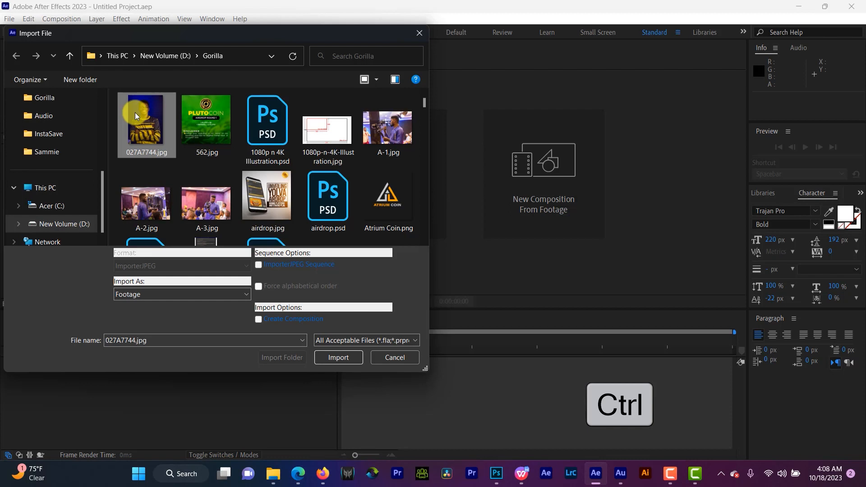
{"action": "left_click", "coordinate": [206, 189], "text": "ctrl"}
{"action": "left_click", "coordinate": [271, 192], "text": "ctrl"}
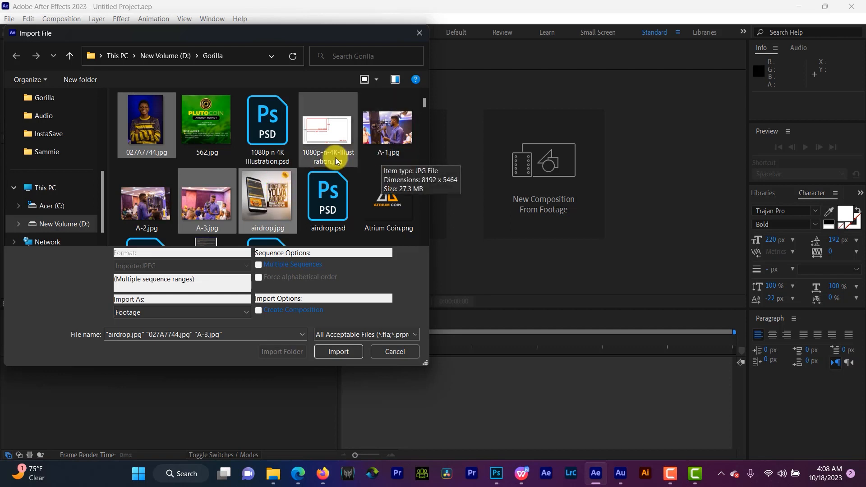
- Select the files from 027A7744.jpg through airdrop.psd without 1080p-n-4K-Illustration.jpg, and try a marquee selection from Atrium Coin.png back to 027A7744.jpg
{"action": "left_click", "coordinate": [157, 127]}
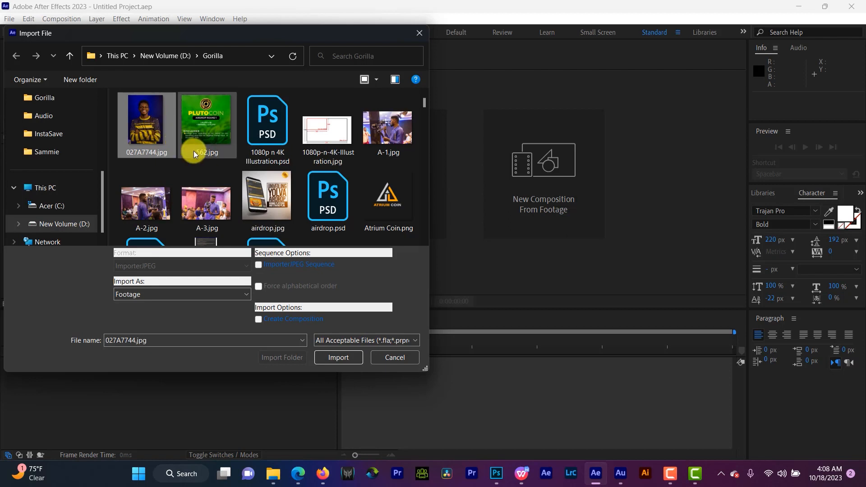
{"action": "left_click", "coordinate": [319, 195], "text": "shift"}
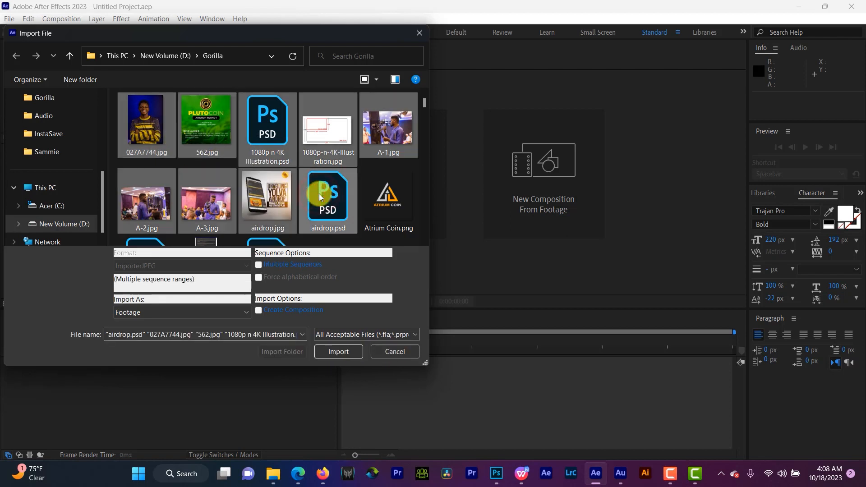
{"action": "left_click", "coordinate": [335, 132], "text": "ctrl"}
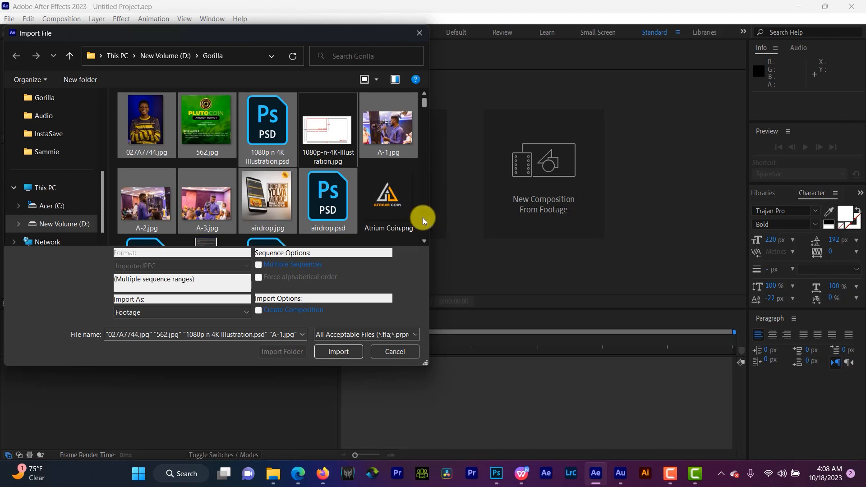
{"action": "left_click_drag", "start_coordinate": [419, 210], "coordinate": [150, 118]}
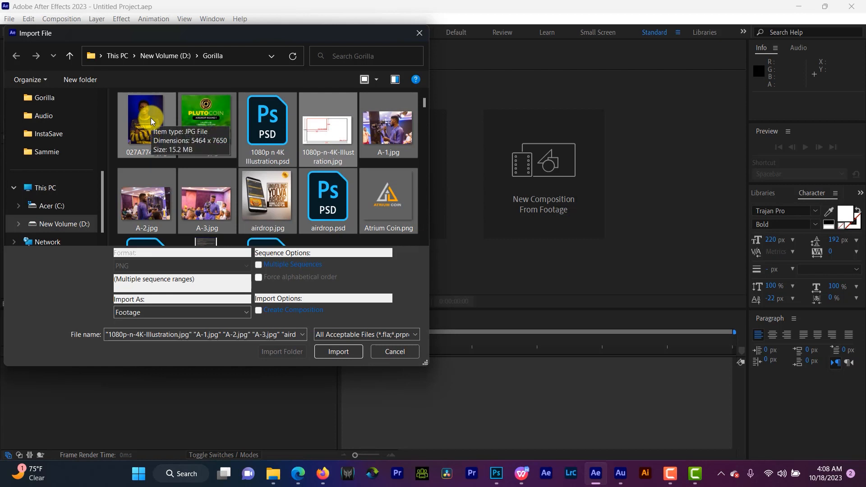
{"action": "left_click", "coordinate": [366, 236]}
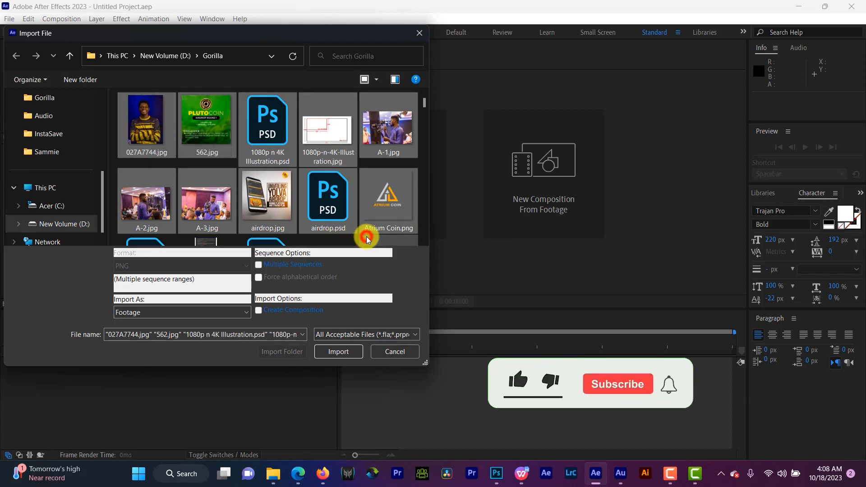
- Go up to New Volume (D:), select the Gorilla folder as a whole, and open it again
{"action": "left_click", "coordinate": [163, 56]}
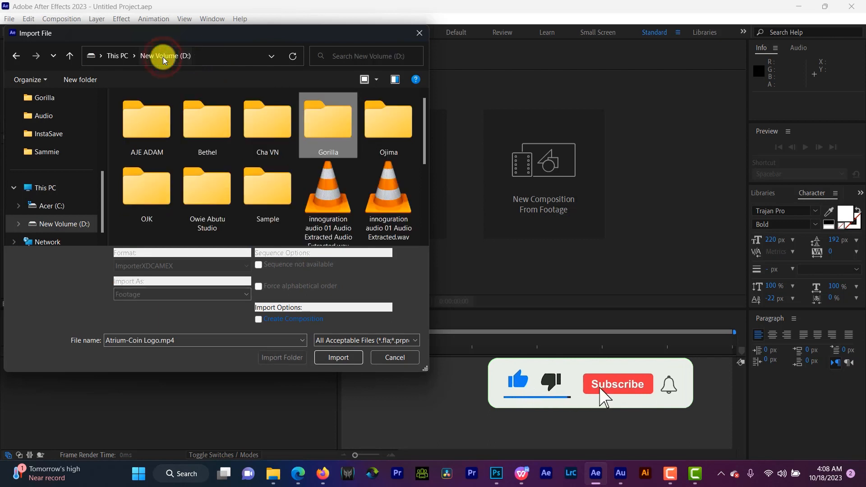
{"action": "left_click", "coordinate": [331, 135]}
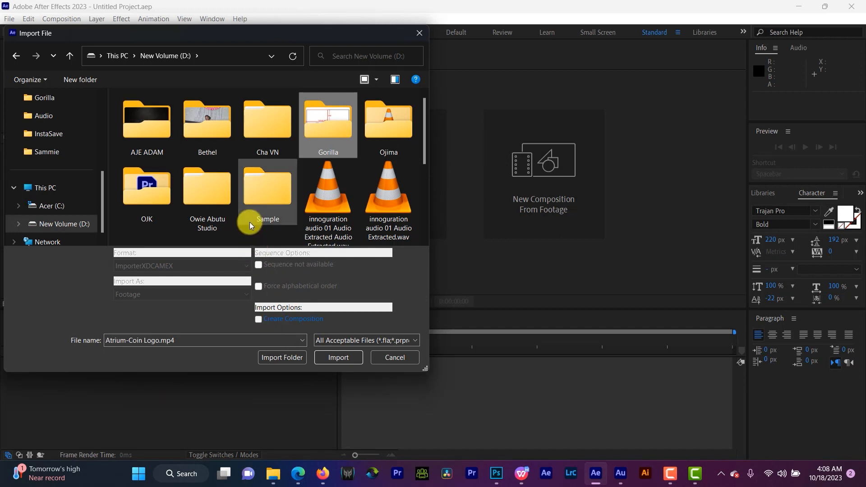
{"action": "double_click", "coordinate": [326, 115]}
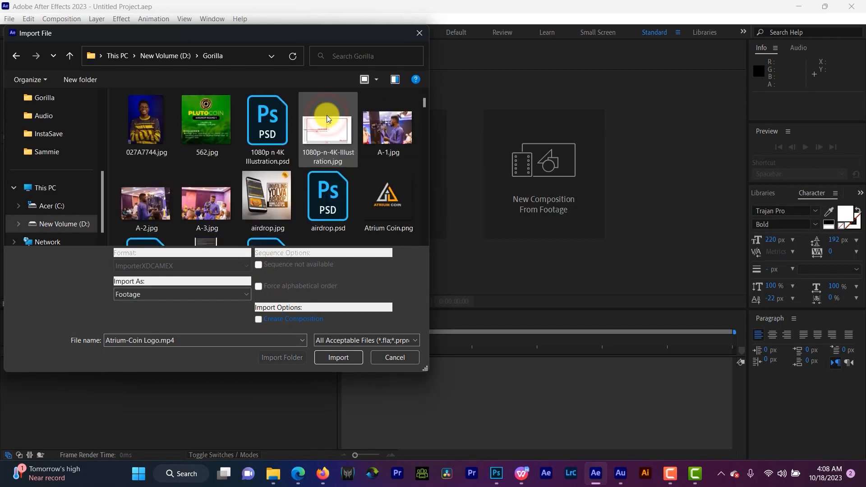
- Import the images 027A7744.jpg and A-2.jpg from the Gorilla folder together as footage
{"action": "left_click", "coordinate": [142, 135]}
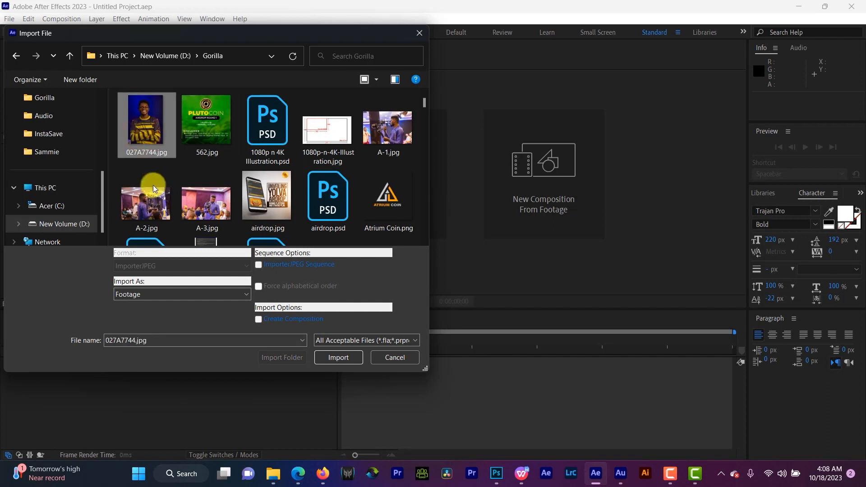
{"action": "left_click", "coordinate": [154, 195], "text": "ctrl"}
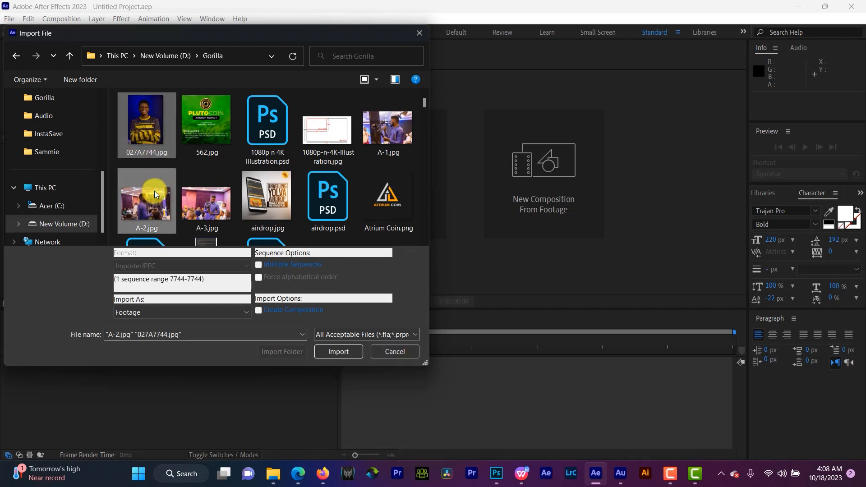
{"action": "left_click", "coordinate": [355, 351]}
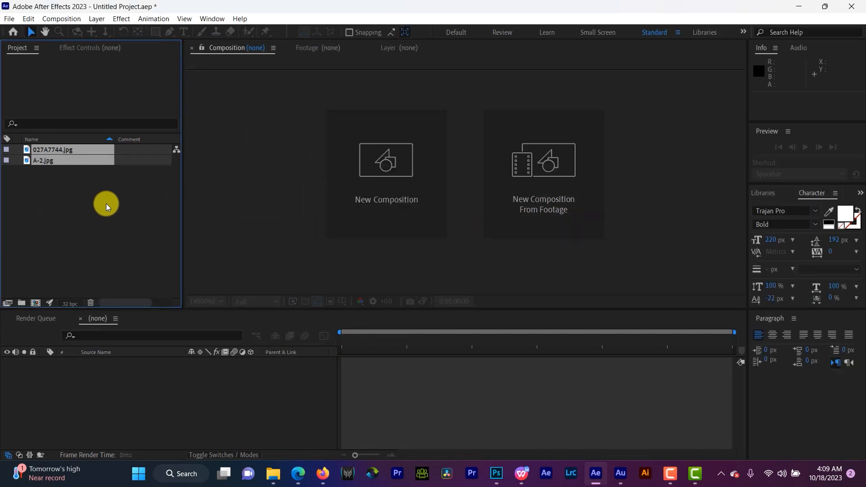
- Import the video Ajadam Teaser 1.mp4 from the Videos folder as footage
{"action": "double_click", "coordinate": [106, 204]}
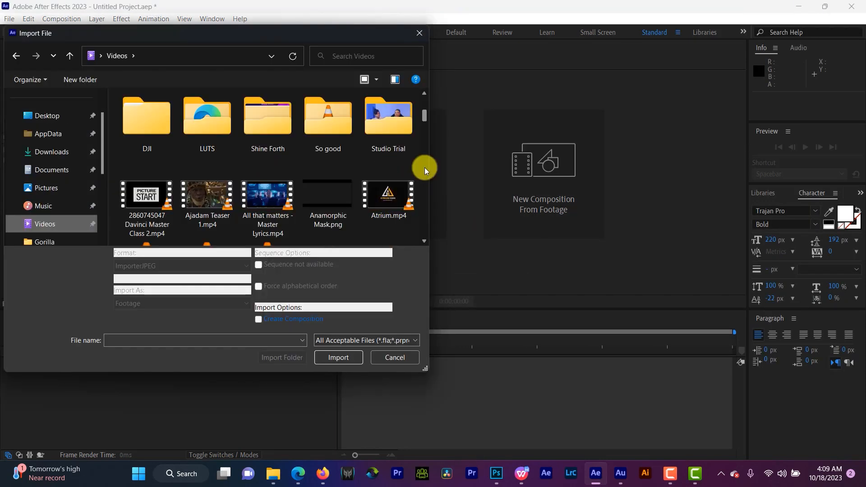
{"action": "left_click", "coordinate": [209, 197]}
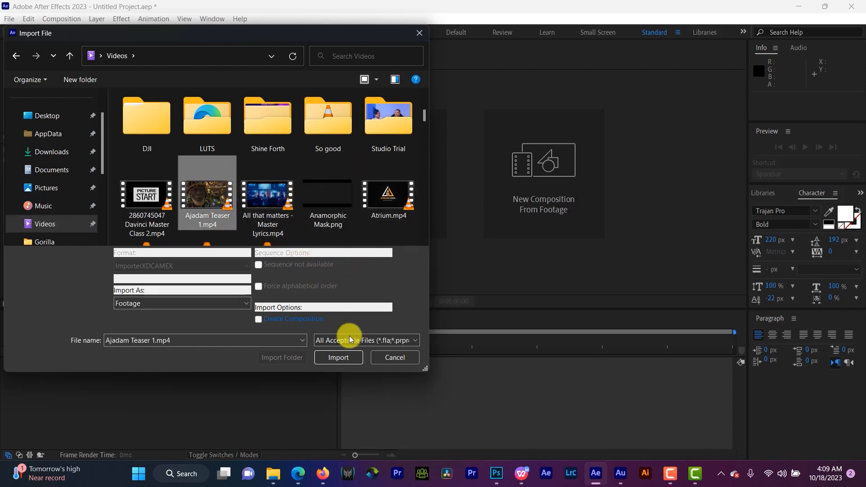
{"action": "left_click", "coordinate": [343, 359]}
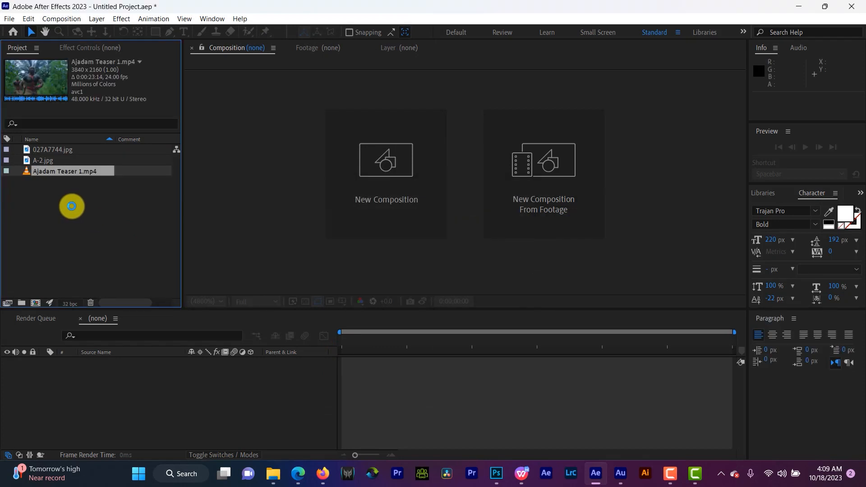
- Import the video Class 1.mp4 from the Videos folder as footage and clear the selection in the project
{"action": "double_click", "coordinate": [72, 207]}
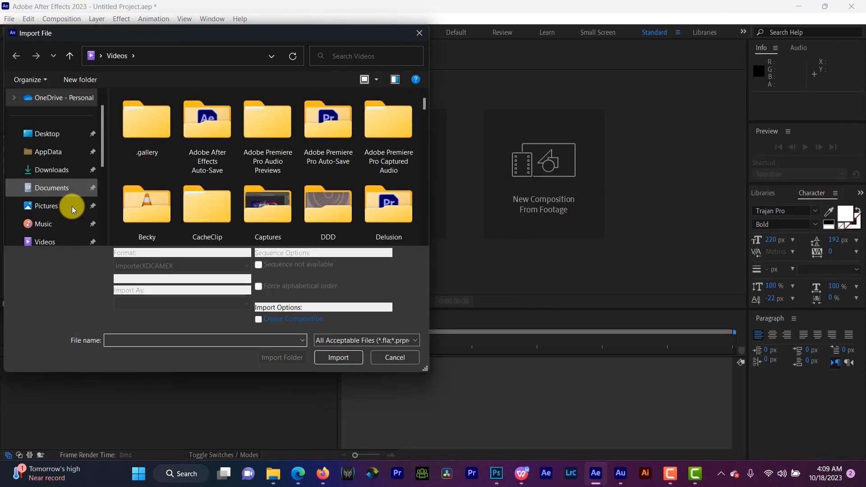
{"action": "left_click", "coordinate": [423, 198]}
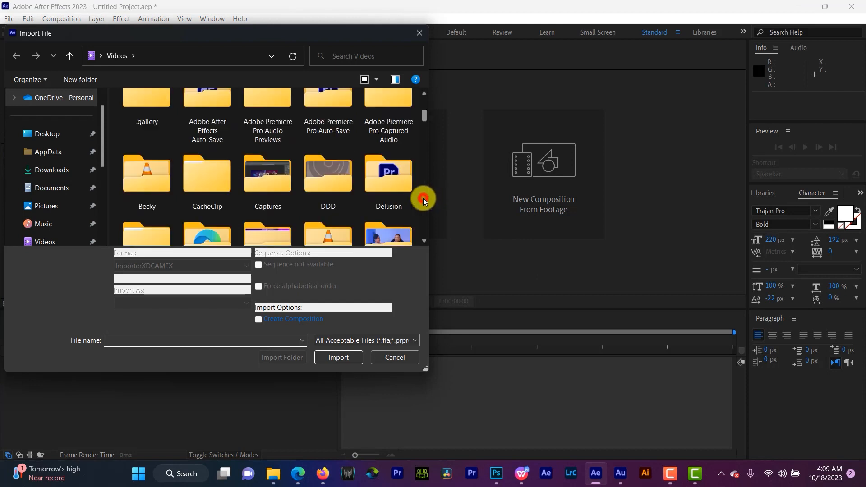
{"action": "left_click", "coordinate": [423, 198]}
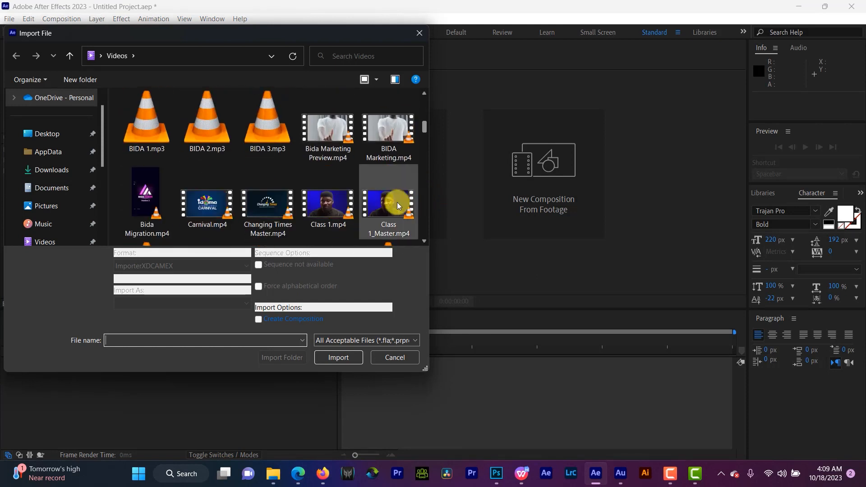
{"action": "left_click", "coordinate": [329, 213]}
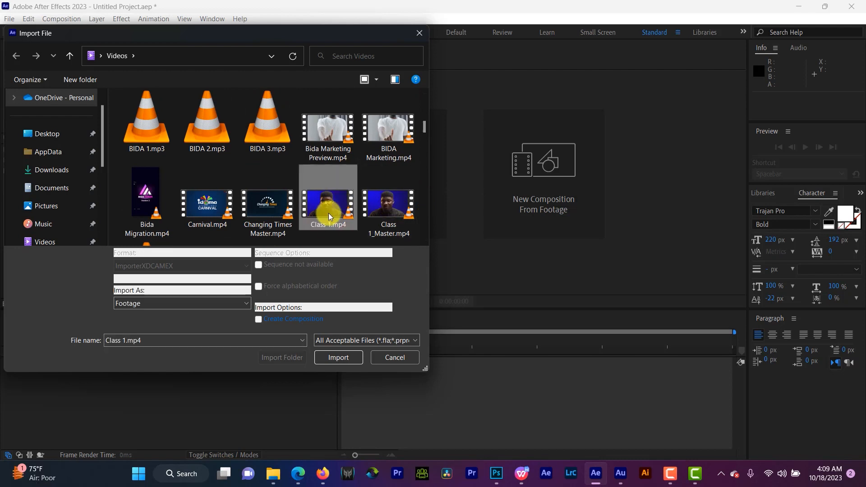
{"action": "left_click", "coordinate": [333, 362]}
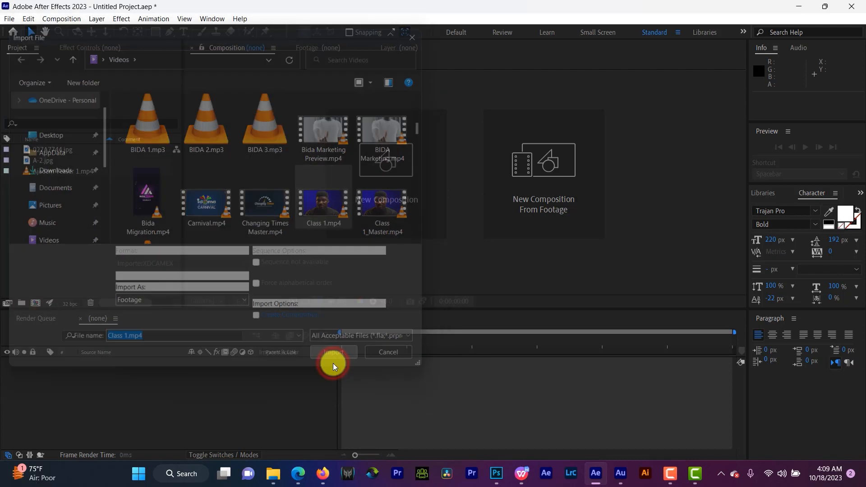
{"action": "left_click", "coordinate": [120, 234]}
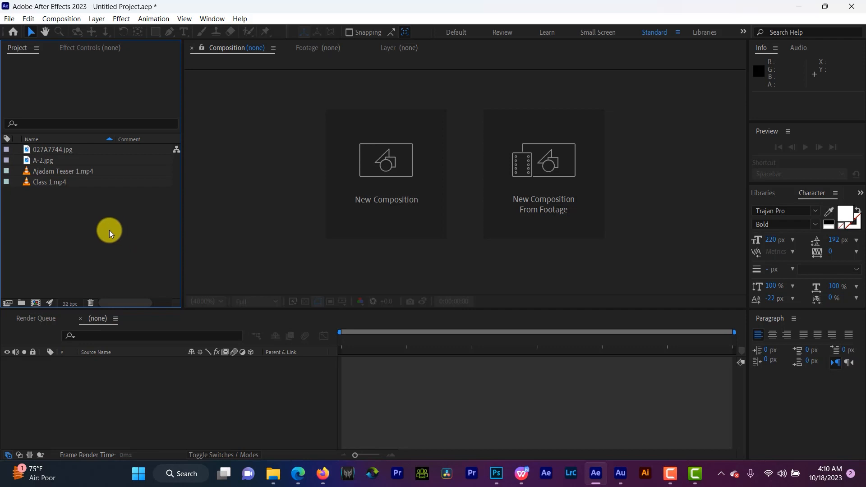
- Create a project folder named Video Files
{"action": "right_click", "coordinate": [62, 208]}
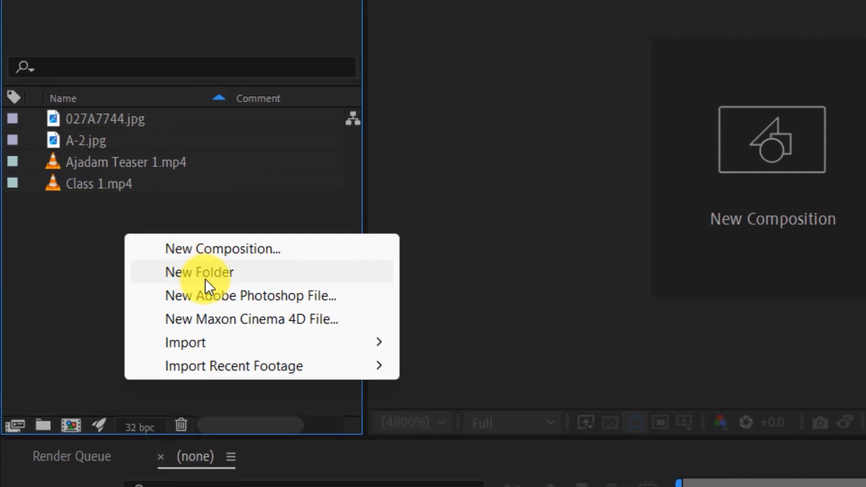
{"action": "left_click", "coordinate": [9, 281]}
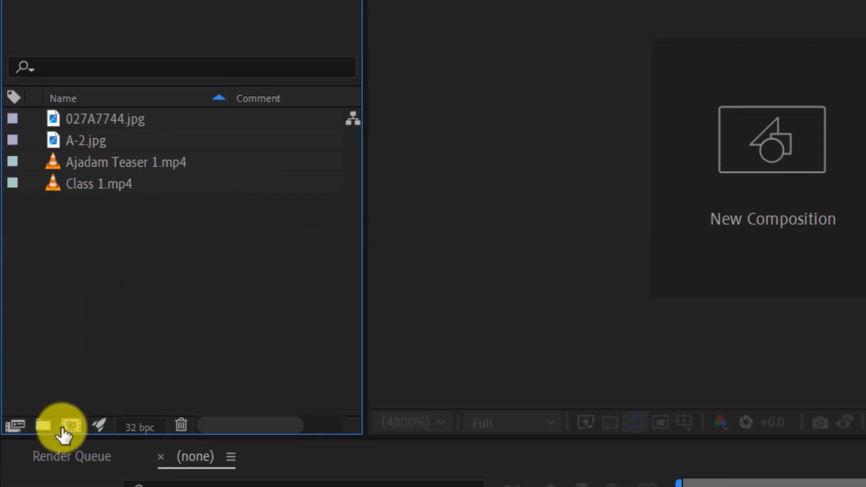
{"action": "left_click", "coordinate": [43, 428]}
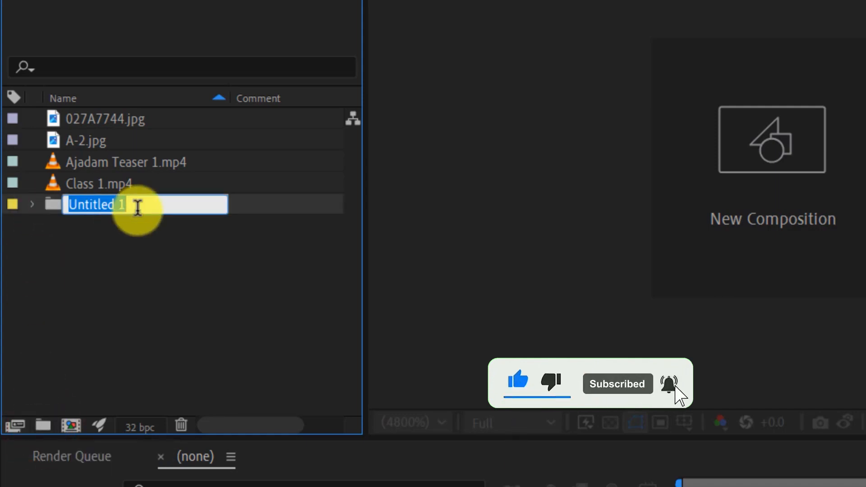
{"action": "type", "text": "Video Files"}
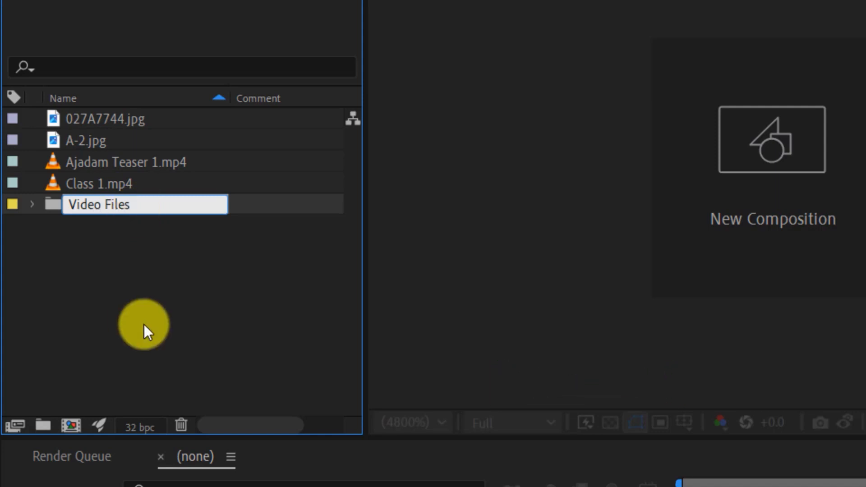
{"action": "left_click", "coordinate": [145, 324]}
- Move Ajadam Teaser 1.mp4 and Class 1.mp4 together into the Video Files folder and expand it
{"action": "left_click", "coordinate": [108, 164]}
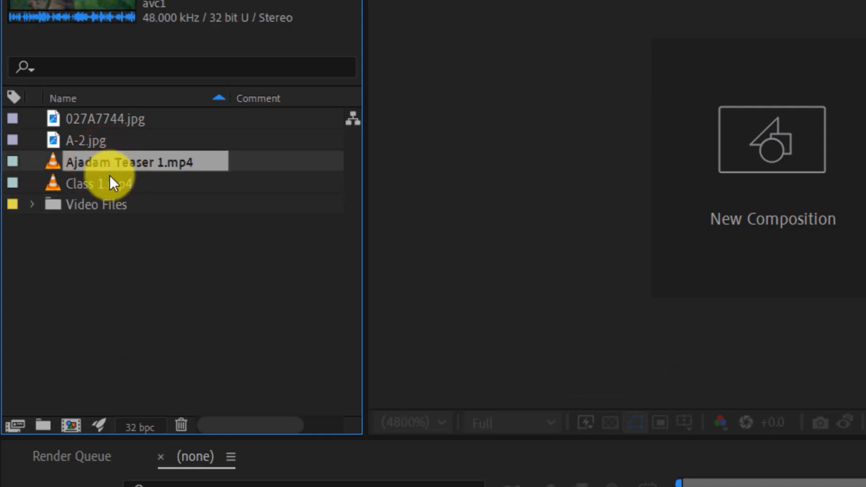
{"action": "left_click", "coordinate": [109, 183], "text": "shift"}
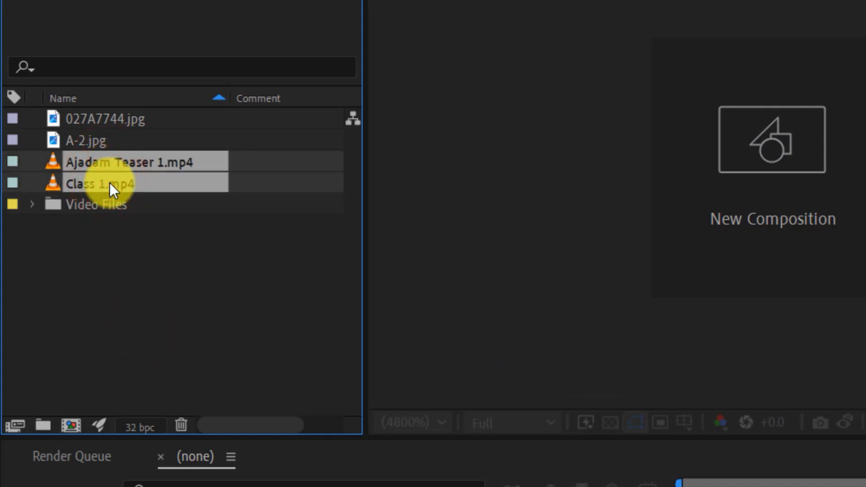
{"action": "left_click_drag", "start_coordinate": [110, 182], "coordinate": [100, 203]}
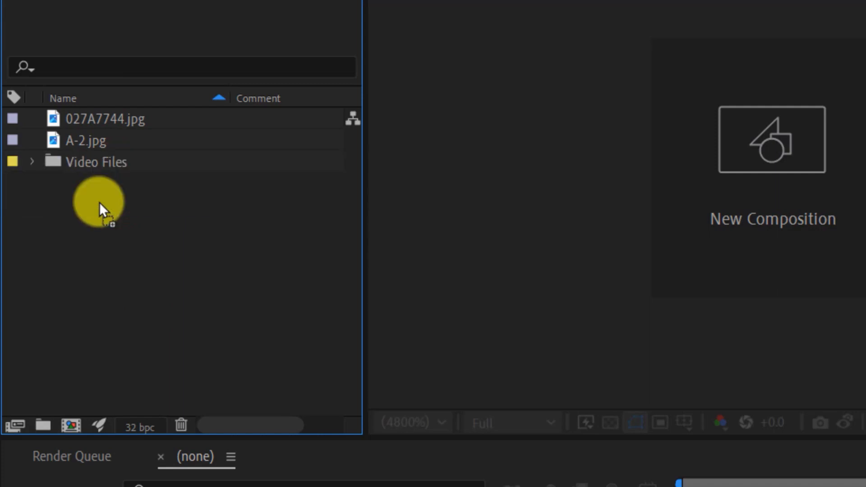
{"action": "left_click", "coordinate": [32, 160]}
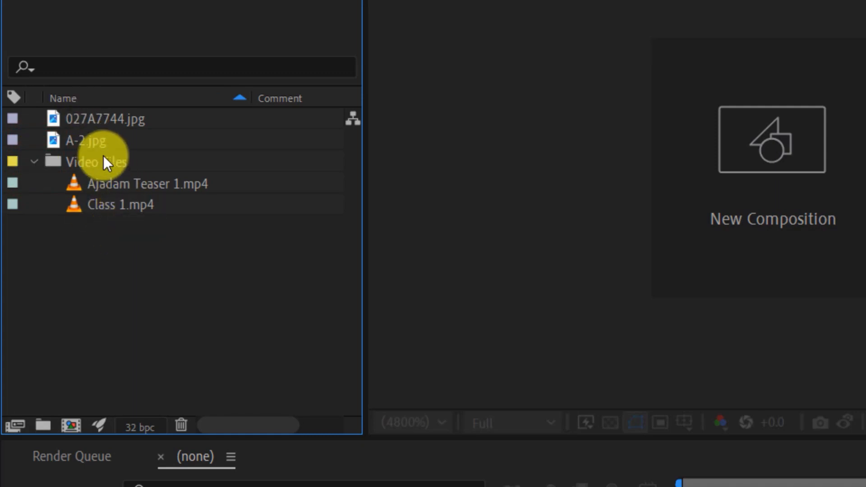
- Create a second project folder named Pictures
{"action": "right_click", "coordinate": [120, 283]}
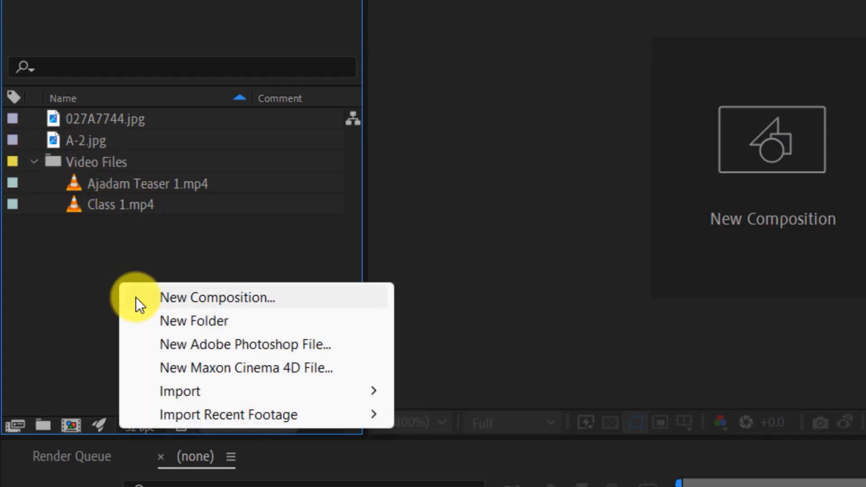
{"action": "left_click", "coordinate": [175, 323]}
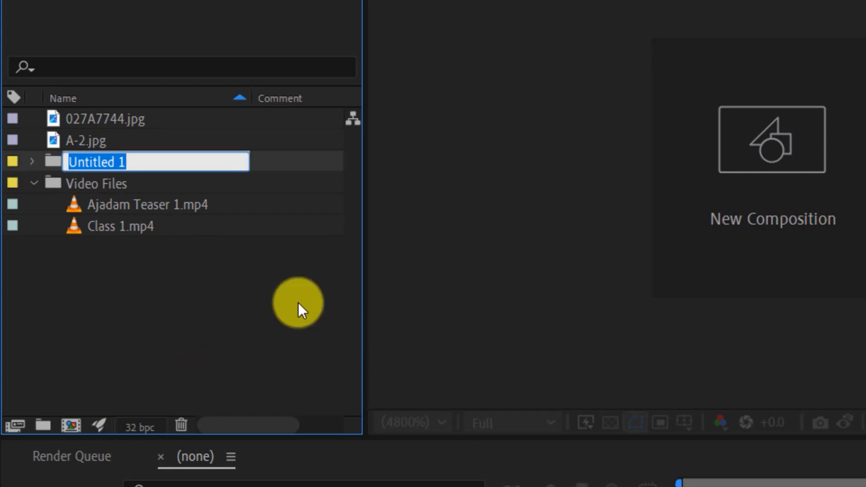
{"action": "type", "text": "Pictures"}
{"action": "key", "text": "Return"}
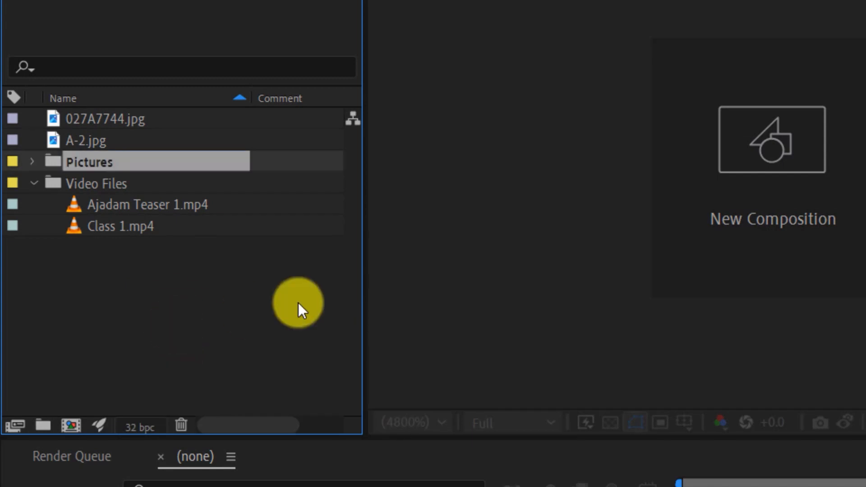
- Move A-2.jpg and 027A7744.jpg together into the Pictures folder and collapse the Video Files folder
{"action": "left_click", "coordinate": [114, 142]}
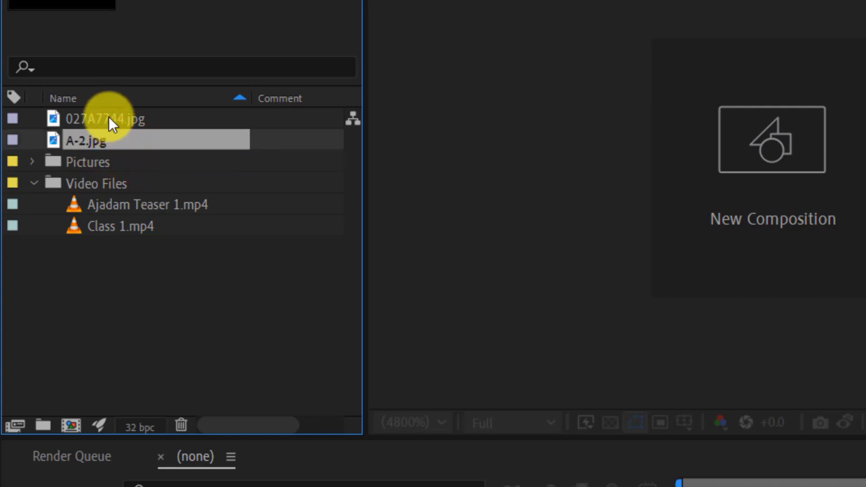
{"action": "left_click", "coordinate": [109, 117], "text": "ctrl"}
{"action": "left_click_drag", "start_coordinate": [109, 117], "coordinate": [102, 163]}
{"action": "left_click", "coordinate": [34, 140]}
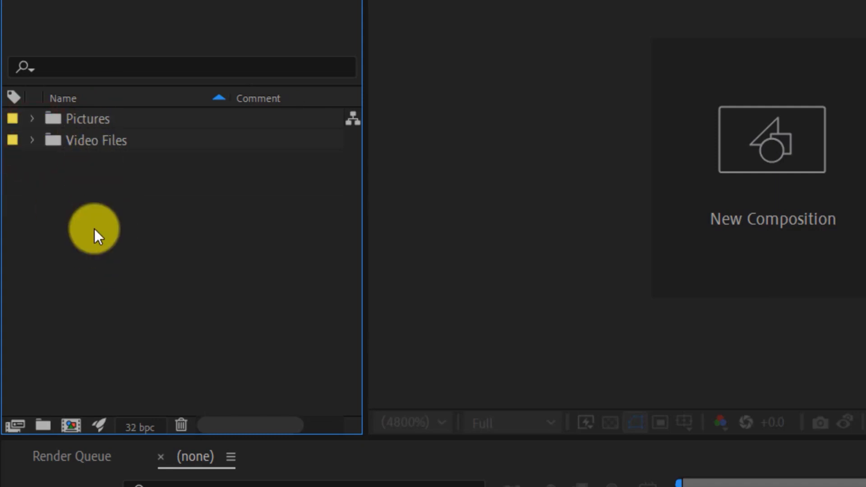
- Examine the contents of the Video Files and Pictures folders and the Interpret Footage options offered for 027A7744.jpg
{"action": "left_click", "coordinate": [32, 141]}
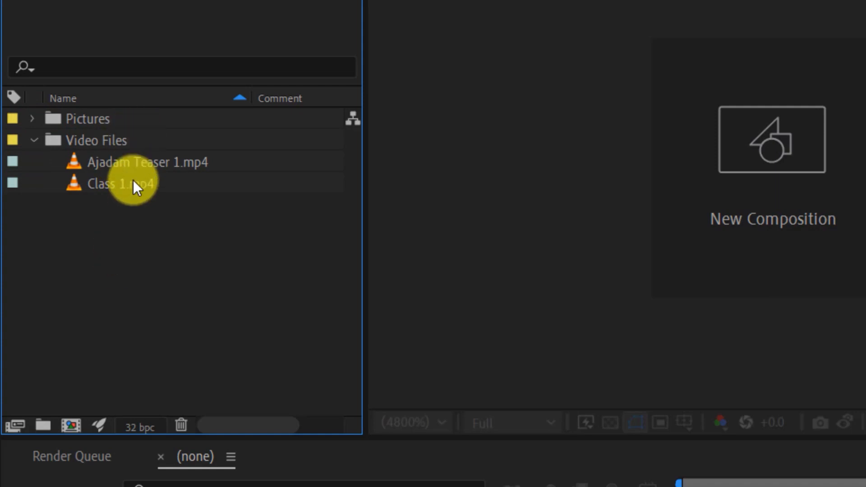
{"action": "left_click", "coordinate": [33, 137]}
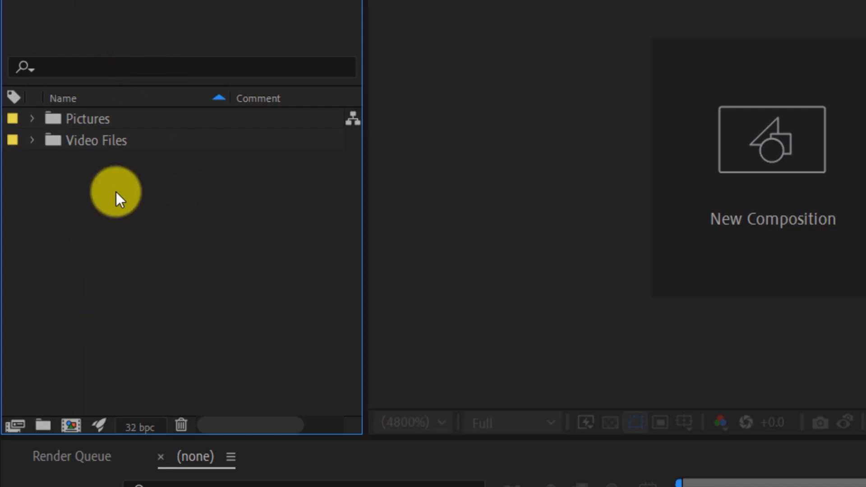
{"action": "left_click", "coordinate": [30, 119]}
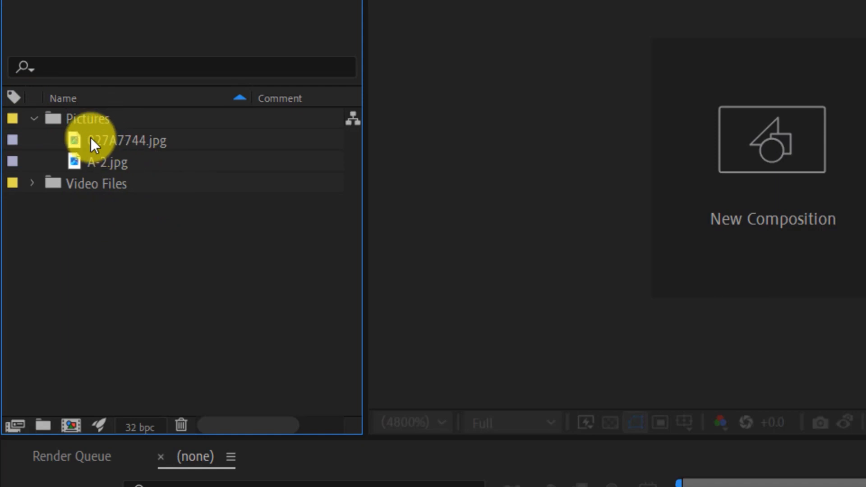
{"action": "right_click", "coordinate": [90, 136]}
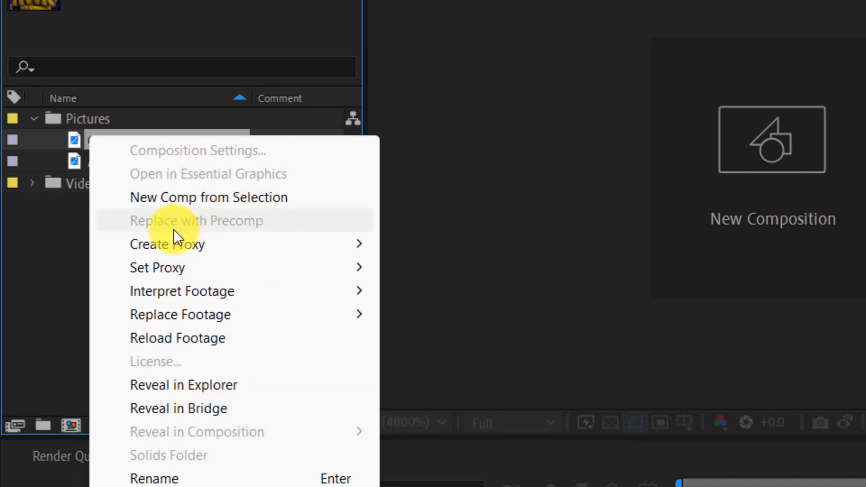
{"action": "mouse_move", "coordinate": [128, 295]}
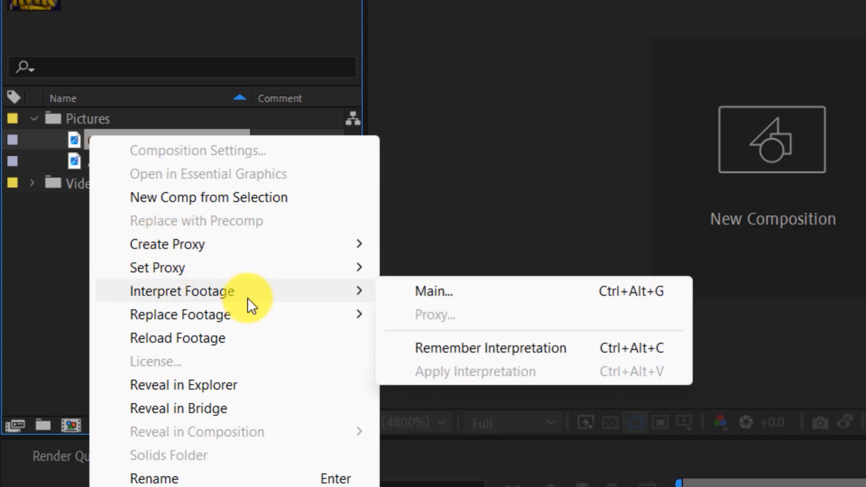
{"action": "left_click", "coordinate": [48, 253]}
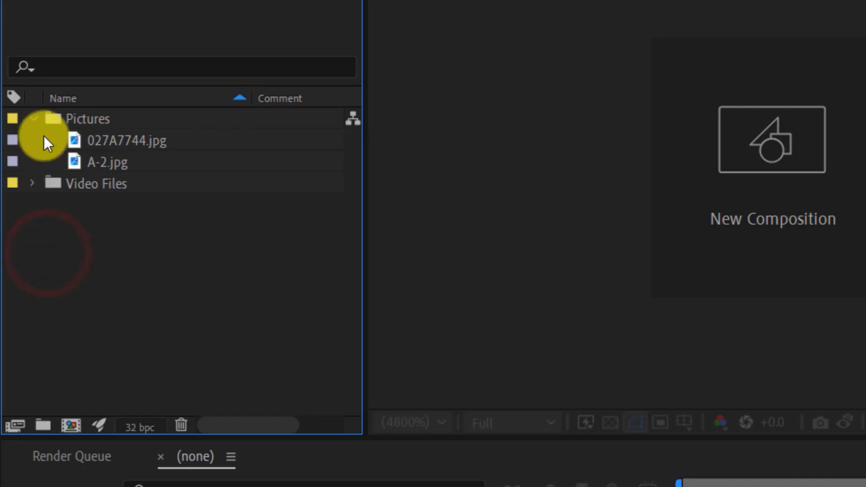
{"action": "left_click", "coordinate": [34, 118]}
- Expand the Video Files folder and open the main Interpret Footage settings of Ajadam Teaser 1.mp4
{"action": "left_click", "coordinate": [34, 142]}
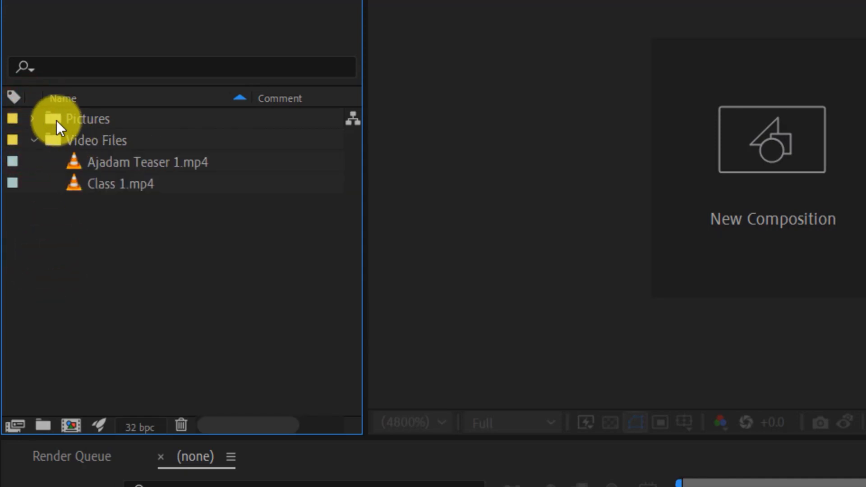
{"action": "right_click", "coordinate": [83, 163]}
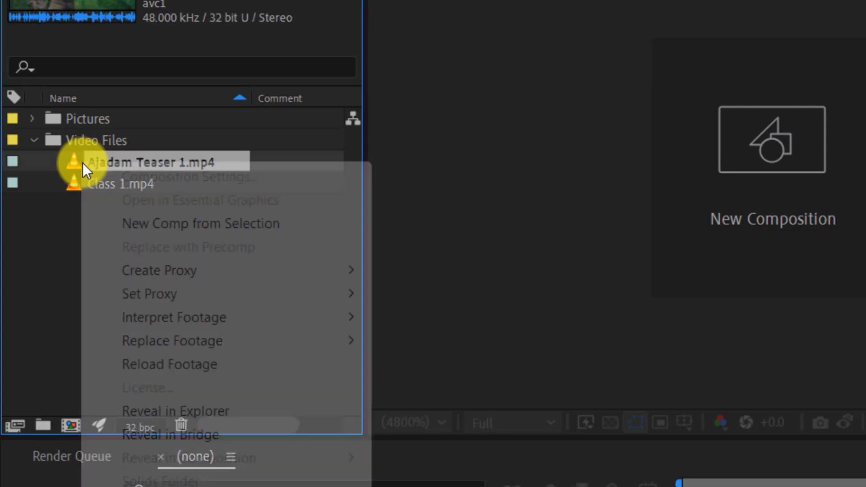
{"action": "mouse_move", "coordinate": [264, 305]}
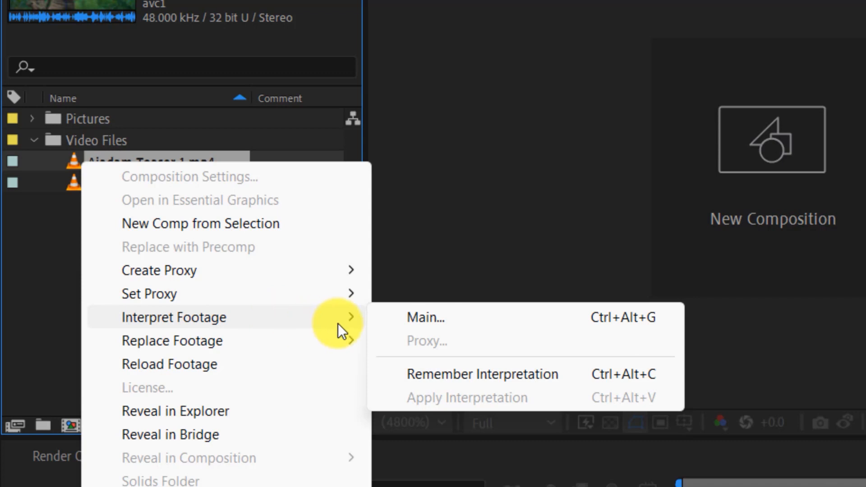
{"action": "left_click", "coordinate": [407, 320]}
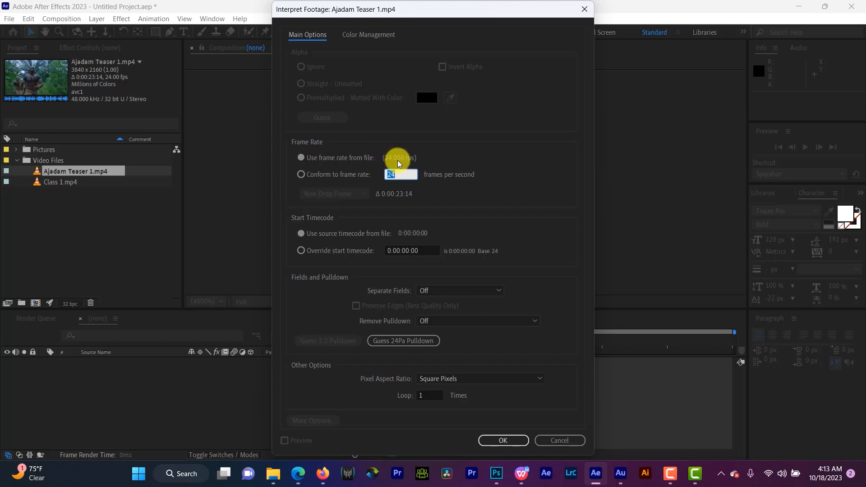
- Try conforming the clip to 24 frames per second, and switch back to using the frame rate from the file
{"action": "left_click", "coordinate": [311, 176]}
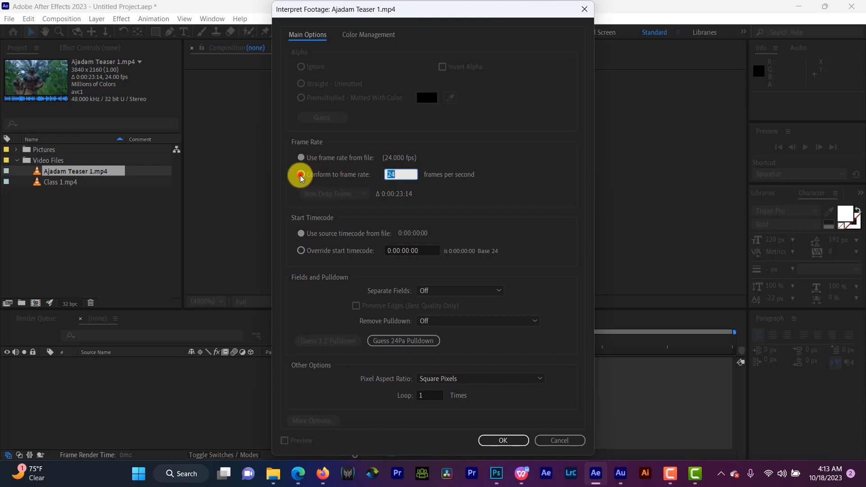
{"action": "left_click", "coordinate": [398, 172]}
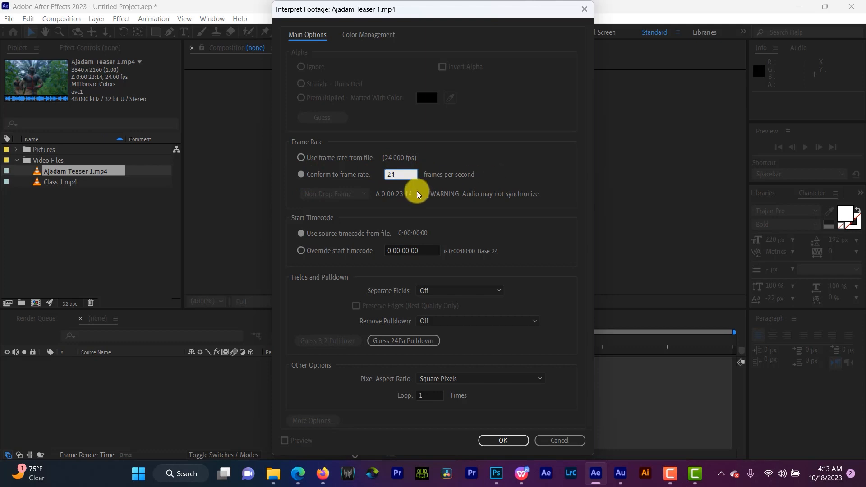
{"action": "left_click", "coordinate": [303, 156]}
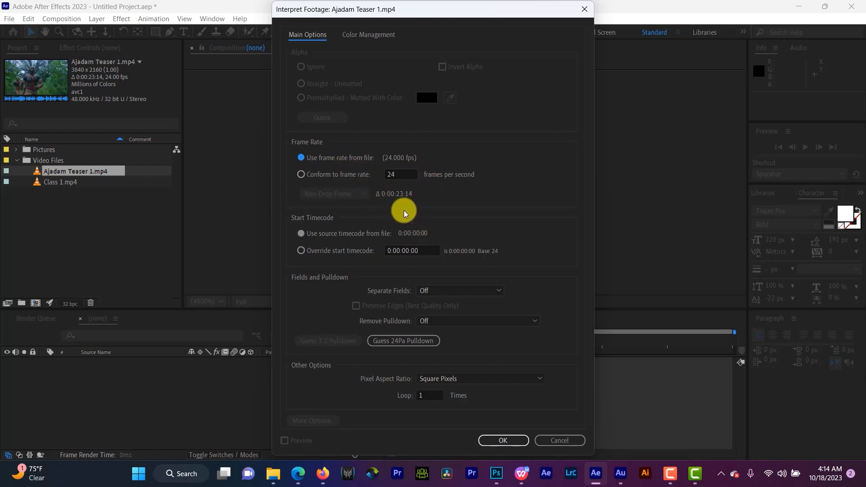
- Review the clip's Color Management options, close the interpretation settings without applying them, and clear the project selection
{"action": "left_click", "coordinate": [358, 36]}
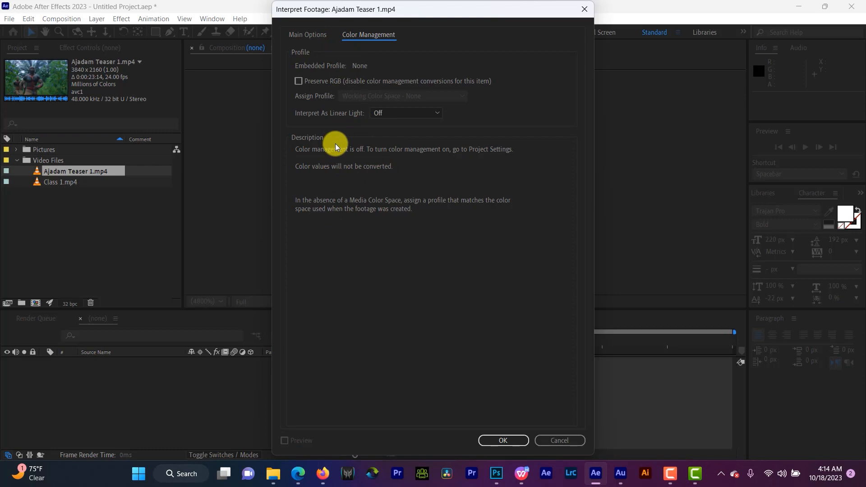
{"action": "left_click", "coordinate": [310, 41]}
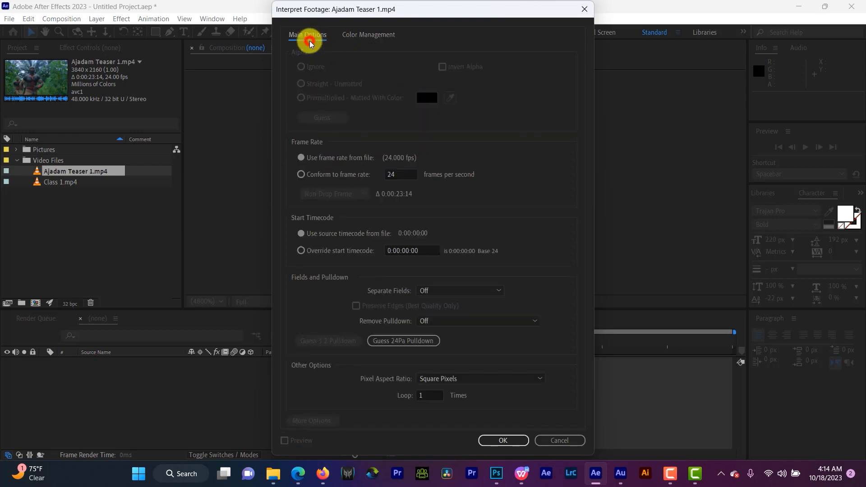
{"action": "left_click", "coordinate": [565, 440]}
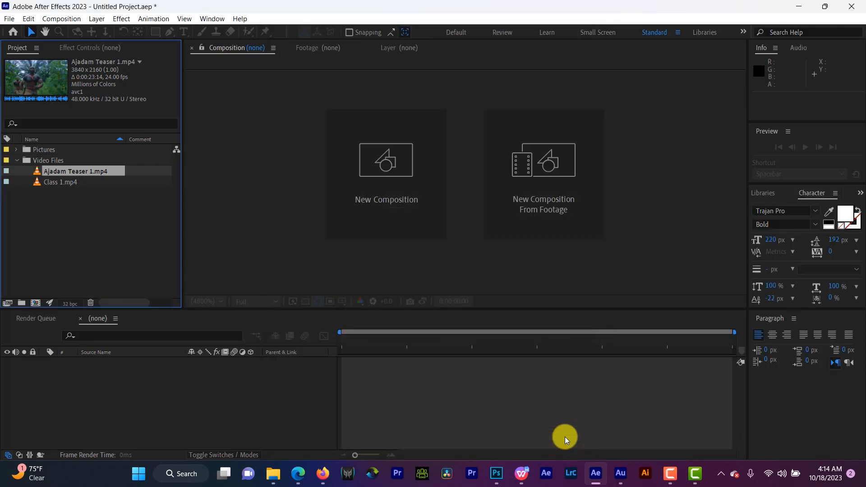
{"action": "left_click", "coordinate": [93, 226]}
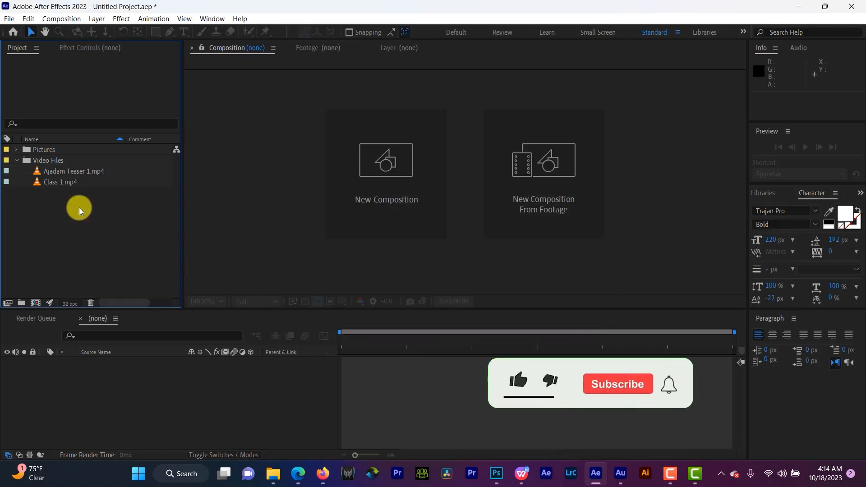
- Replace the Class 1.mp4 footage in the Video Files folder with the file Delusion Trailer_New Promo.mp4
{"action": "right_click", "coordinate": [62, 185]}
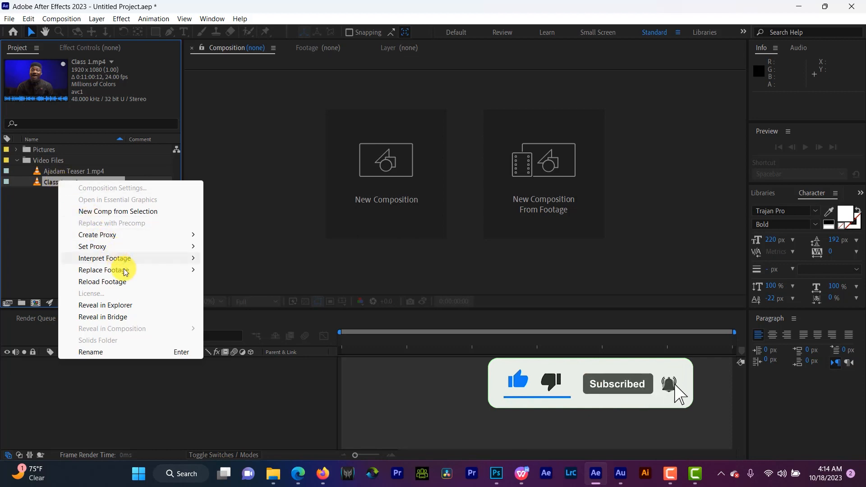
{"action": "mouse_move", "coordinate": [123, 270]}
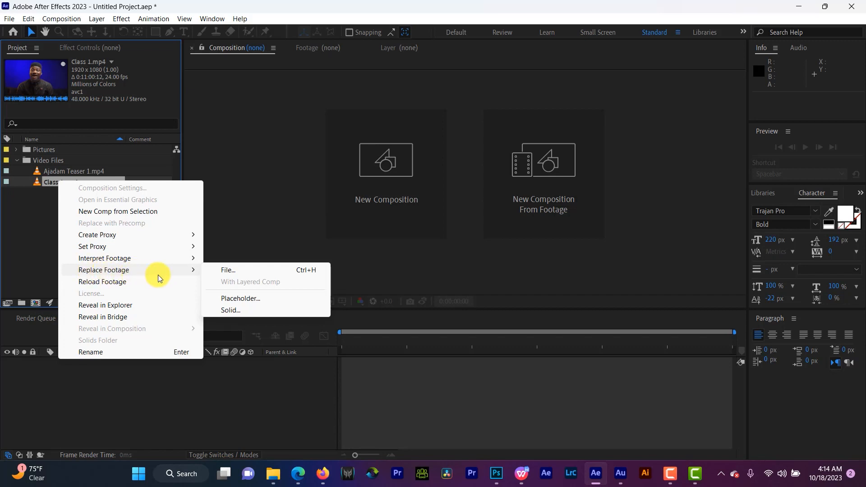
{"action": "left_click", "coordinate": [229, 272]}
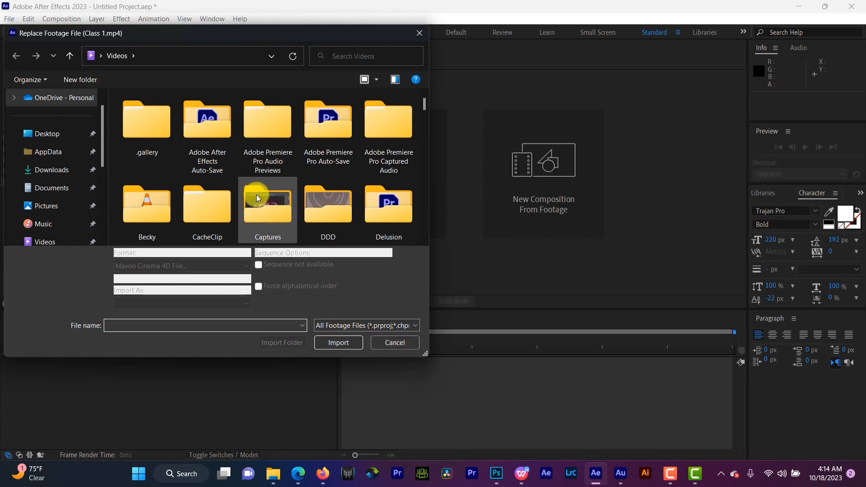
{"action": "scroll", "coordinate": [279, 195], "scroll_direction": "down", "scroll_amount": 5}
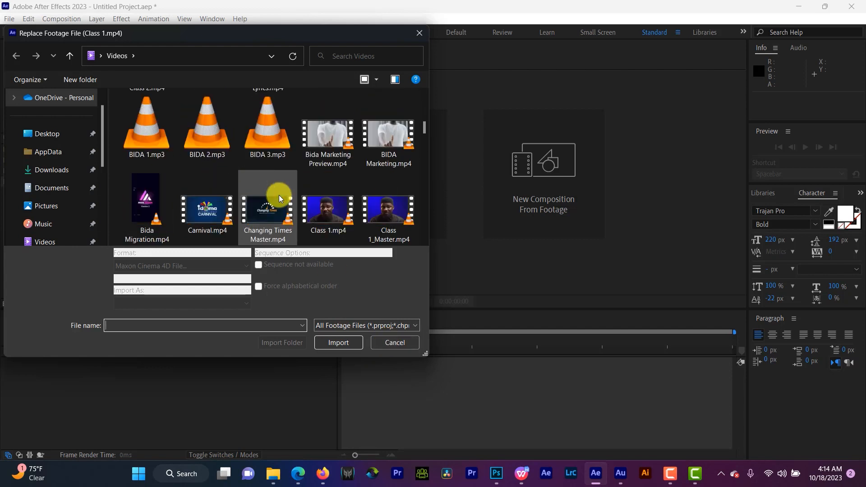
{"action": "scroll", "coordinate": [279, 196], "scroll_direction": "down", "scroll_amount": 1}
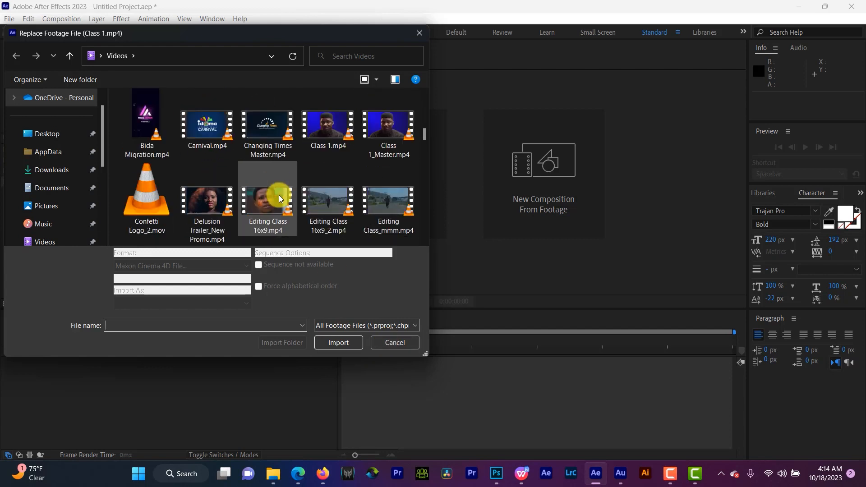
{"action": "left_click", "coordinate": [207, 202]}
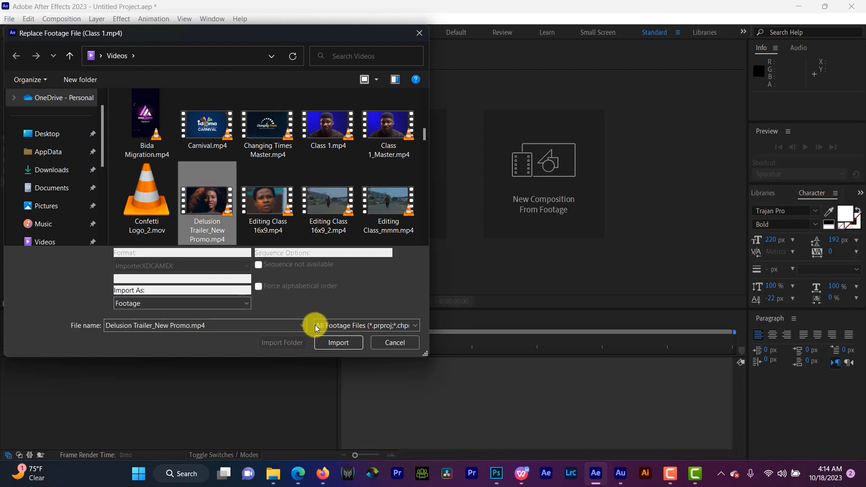
{"action": "left_click", "coordinate": [336, 343]}
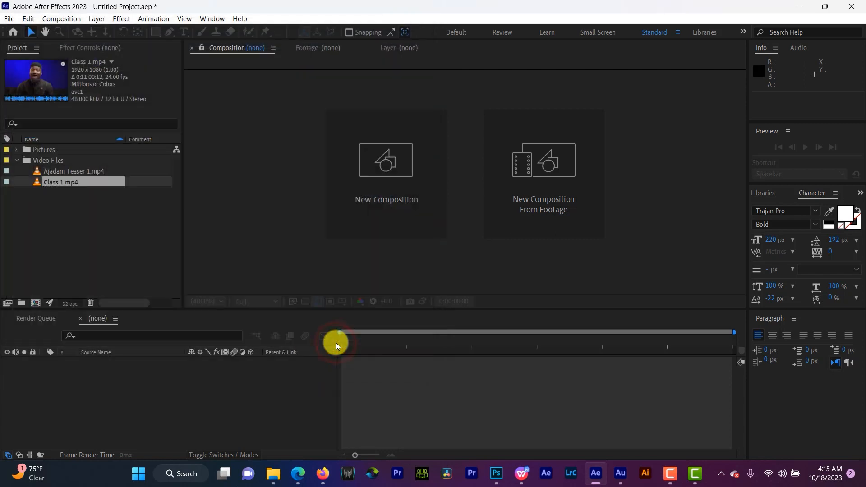
- Reload the Delusion Trailer_New Promo.mp4 footage from its source file
{"action": "right_click", "coordinate": [60, 182]}
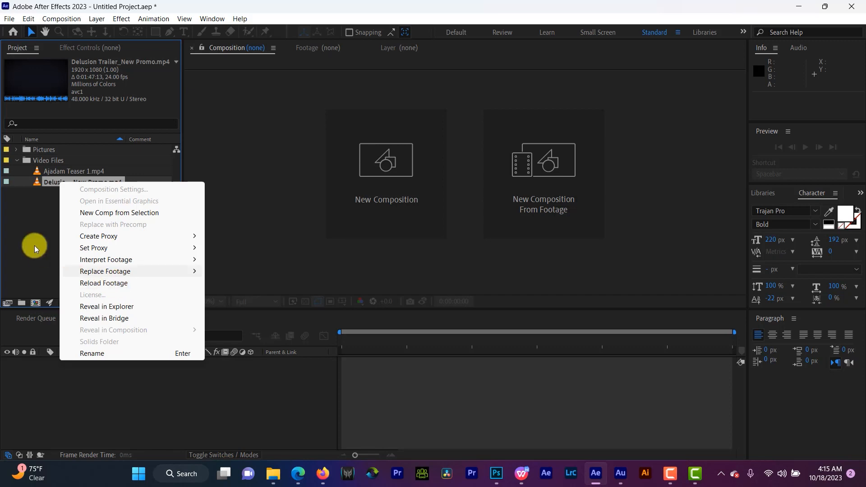
{"action": "left_click", "coordinate": [22, 228]}
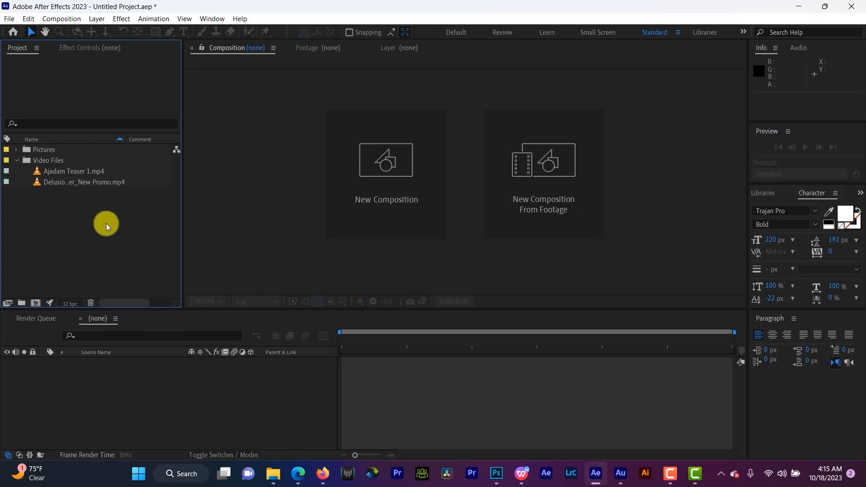
{"action": "right_click", "coordinate": [90, 182]}
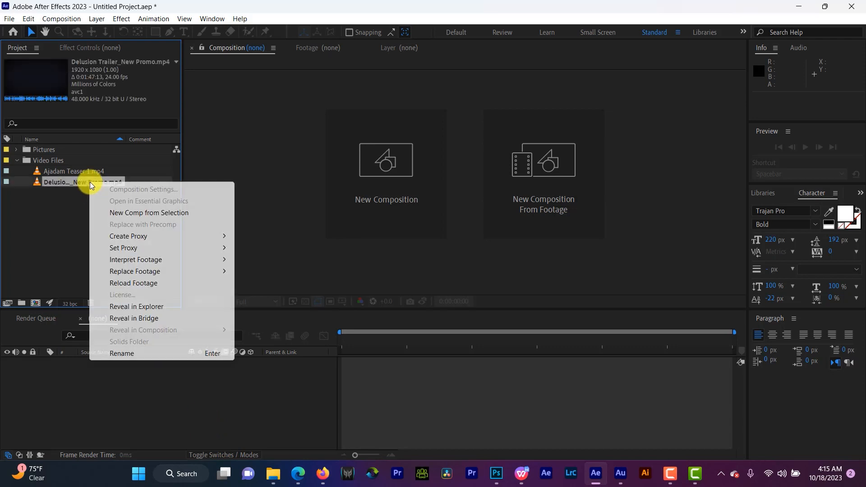
{"action": "left_click", "coordinate": [162, 284]}
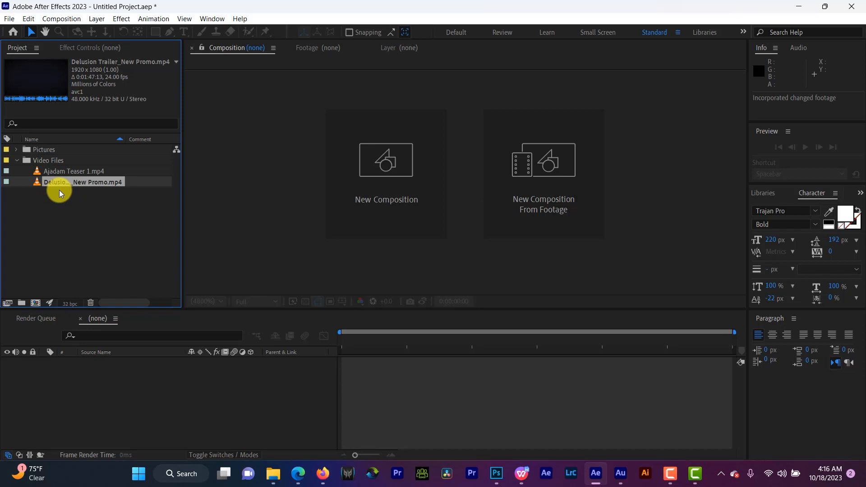
{"action": "right_click", "coordinate": [64, 180]}
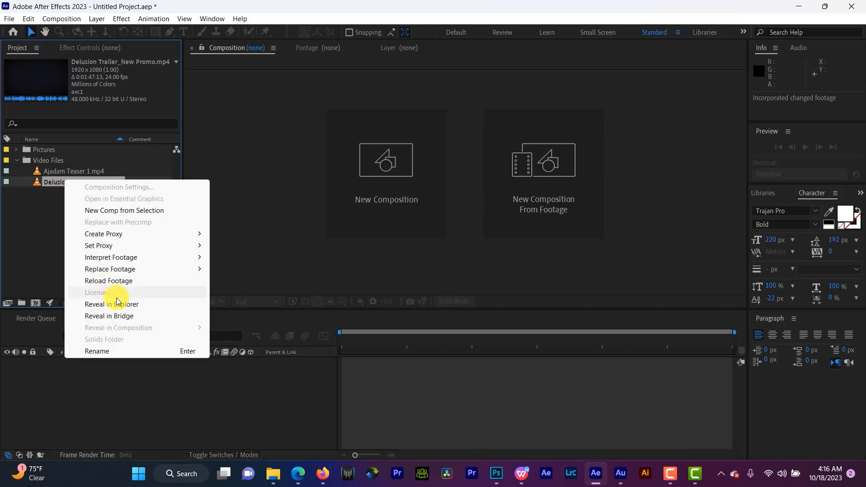
{"action": "left_click", "coordinate": [154, 281]}
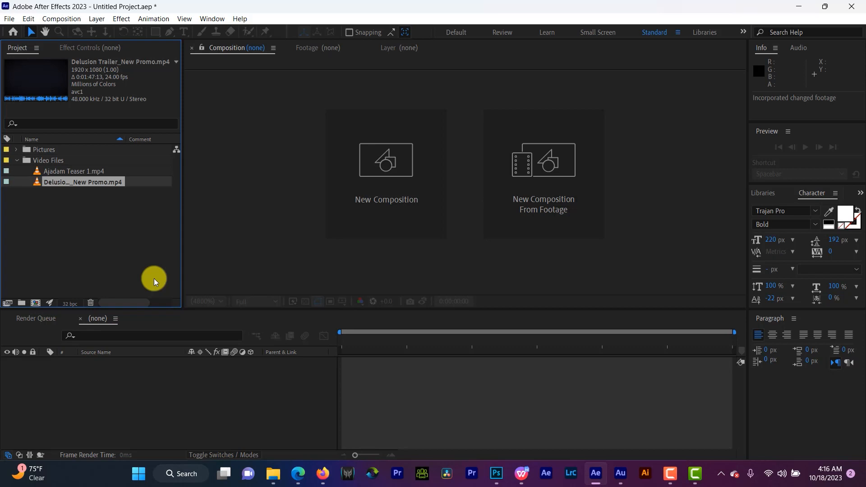
- Reveal the Delusion Trailer_New Promo.mp4 source file in Explorer, return to After Effects, and check the clip's Rename option
{"action": "right_click", "coordinate": [80, 181]}
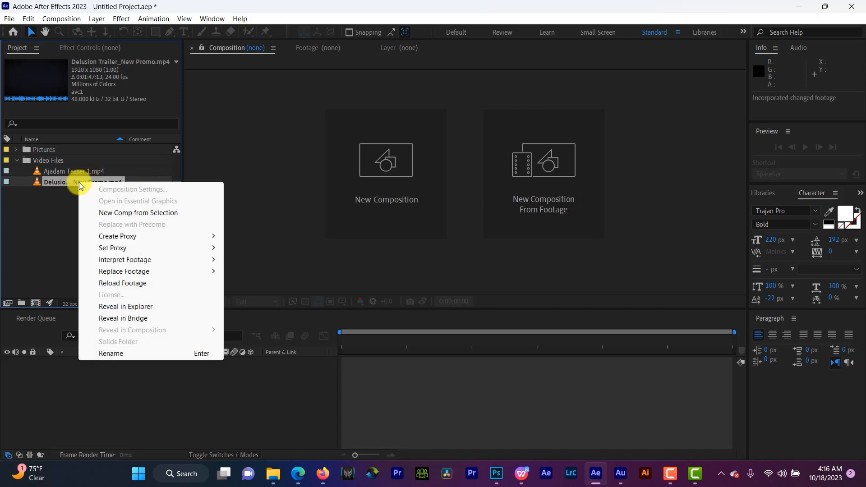
{"action": "left_click", "coordinate": [130, 309]}
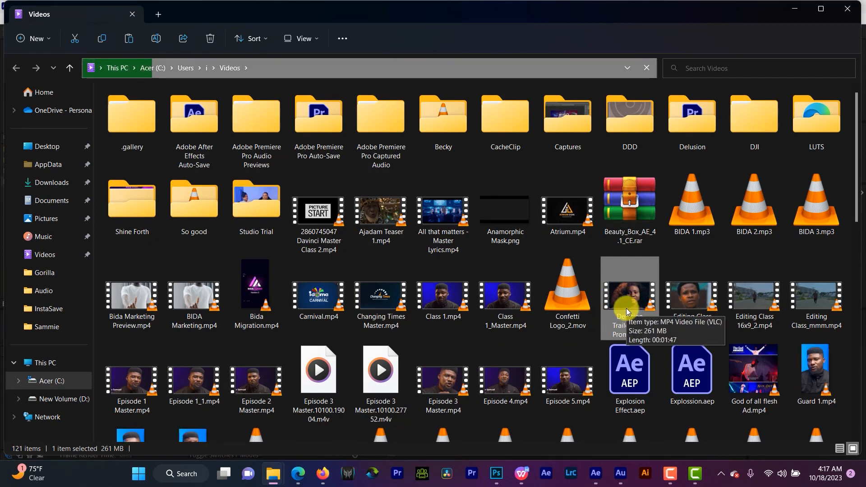
{"action": "left_click", "coordinate": [790, 13]}
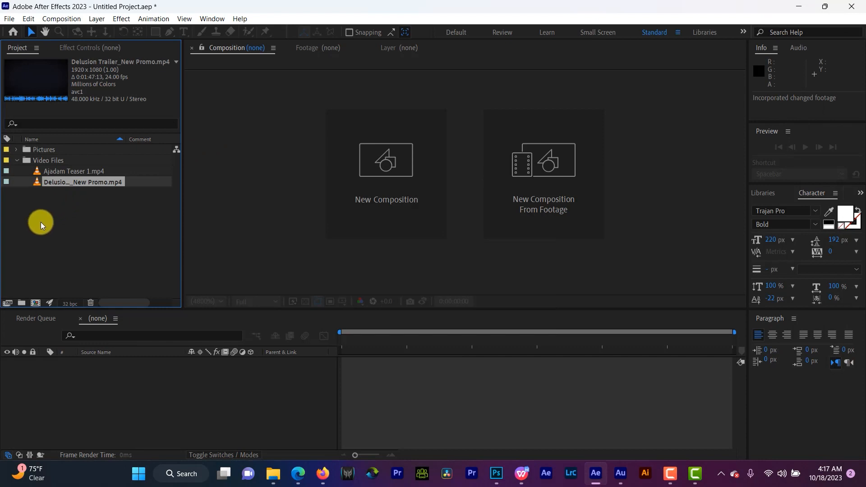
{"action": "right_click", "coordinate": [36, 181]}
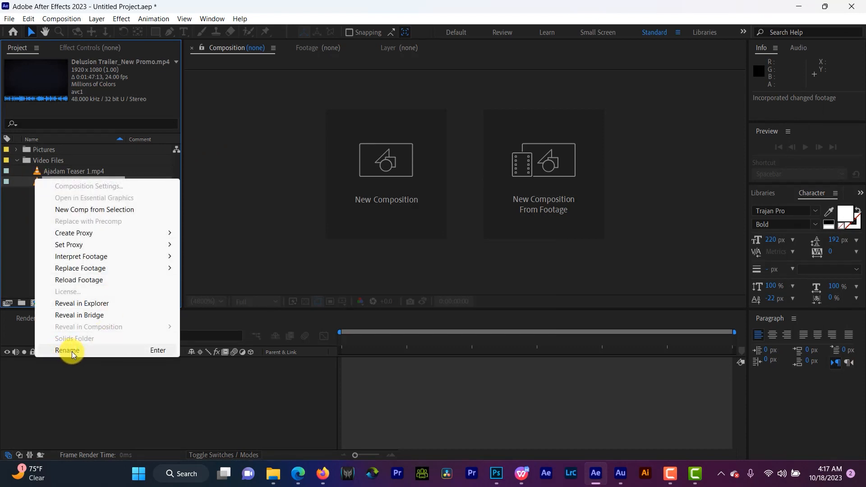
{"action": "left_click", "coordinate": [10, 271]}
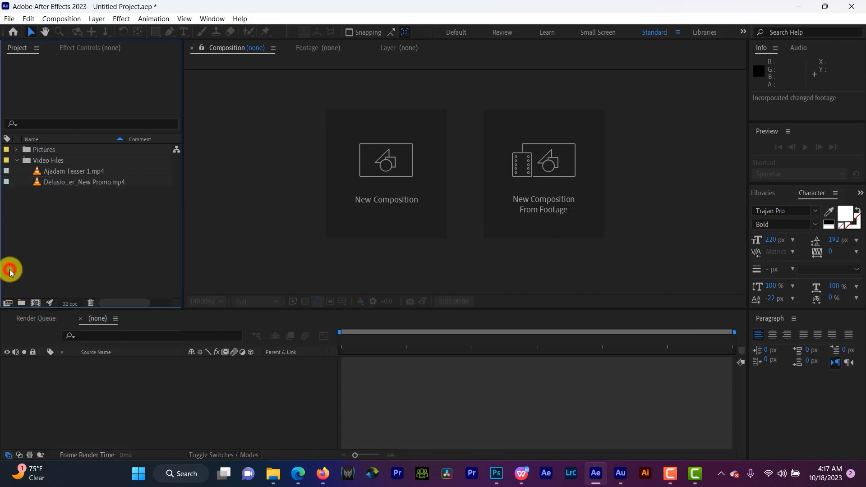
- Import the video C0304.MP4 and move it into the Video Files folder
{"action": "double_click", "coordinate": [57, 196]}
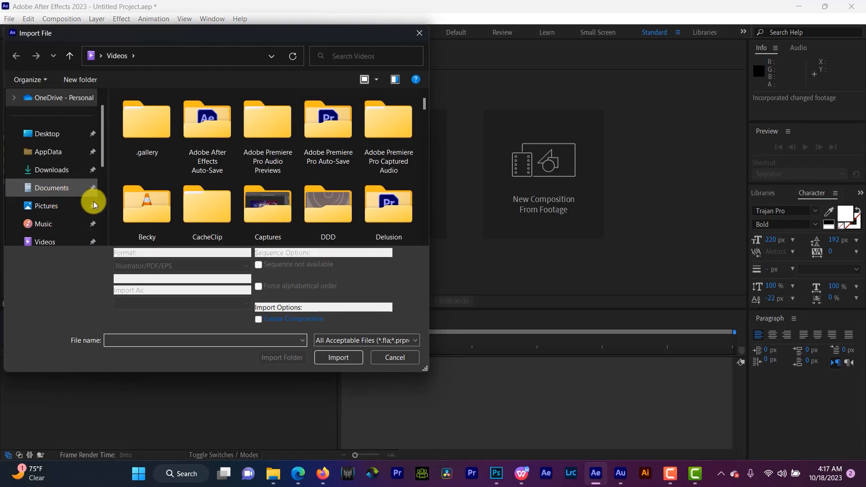
{"action": "scroll", "coordinate": [103, 204], "scroll_direction": "down", "scroll_amount": 5}
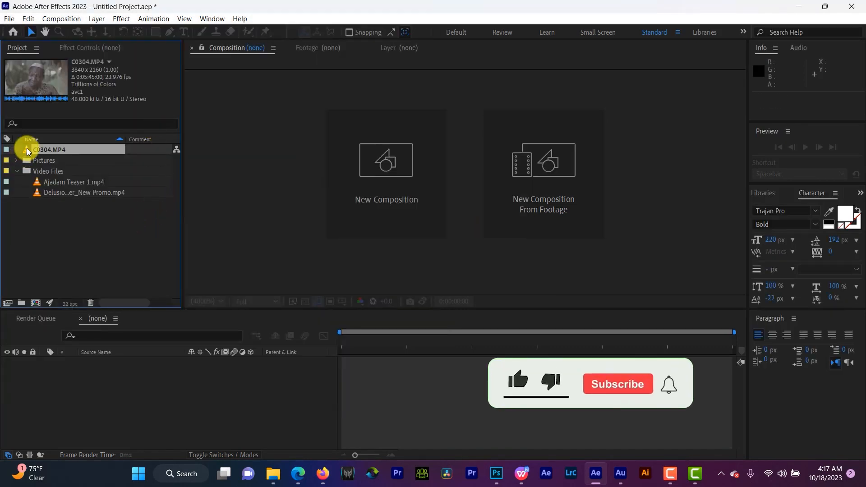
{"action": "left_click_drag", "start_coordinate": [28, 151], "coordinate": [39, 173]}
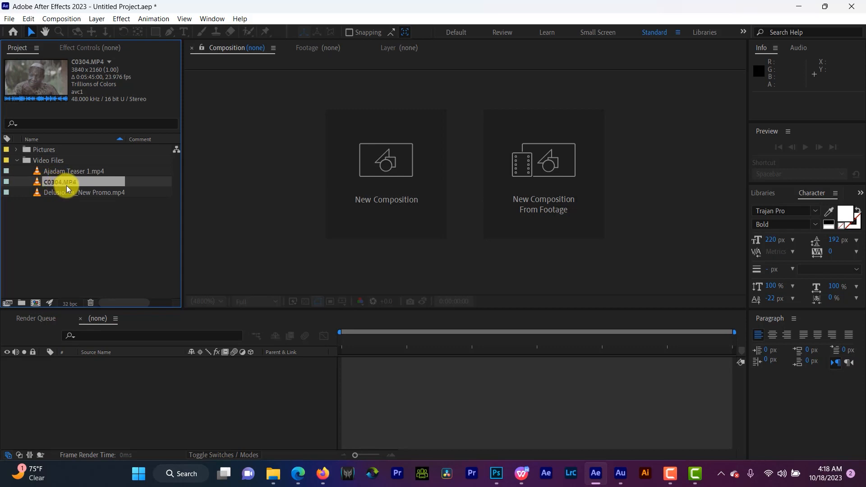
- Rename the C0304.MP4 clip in the Video Files folder as New Video
{"action": "key", "text": "Return"}
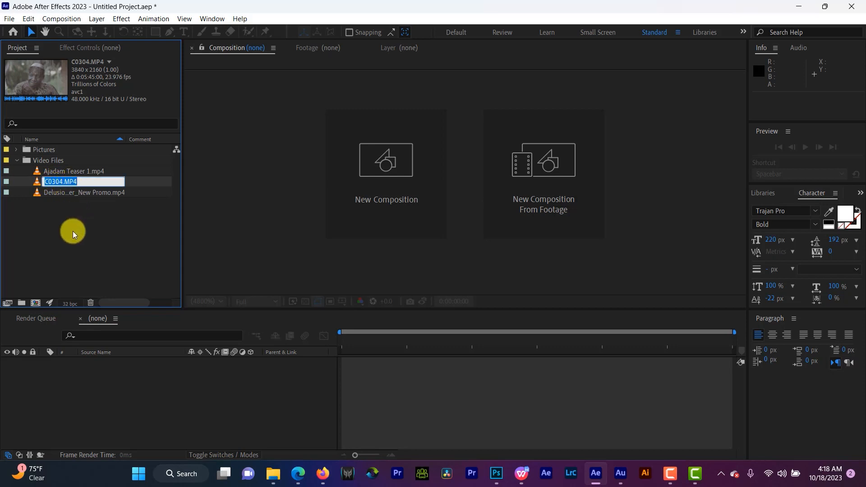
{"action": "left_click", "coordinate": [73, 231]}
{"action": "right_click", "coordinate": [48, 182]}
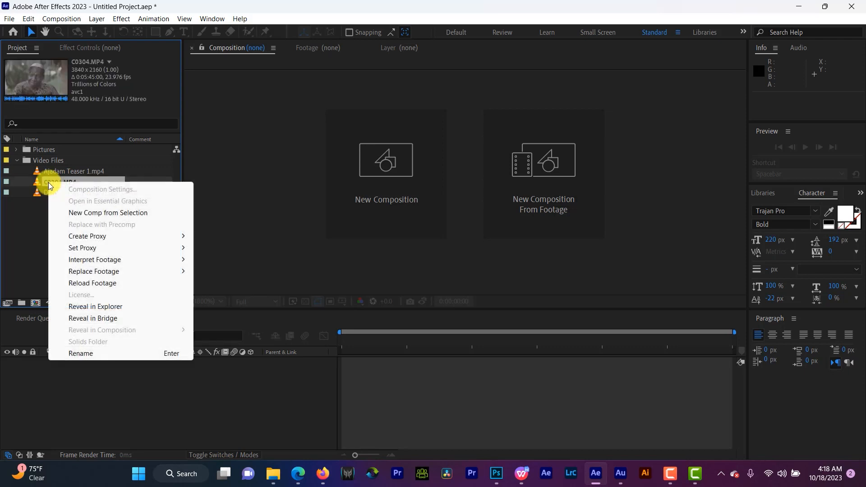
{"action": "left_click", "coordinate": [75, 356]}
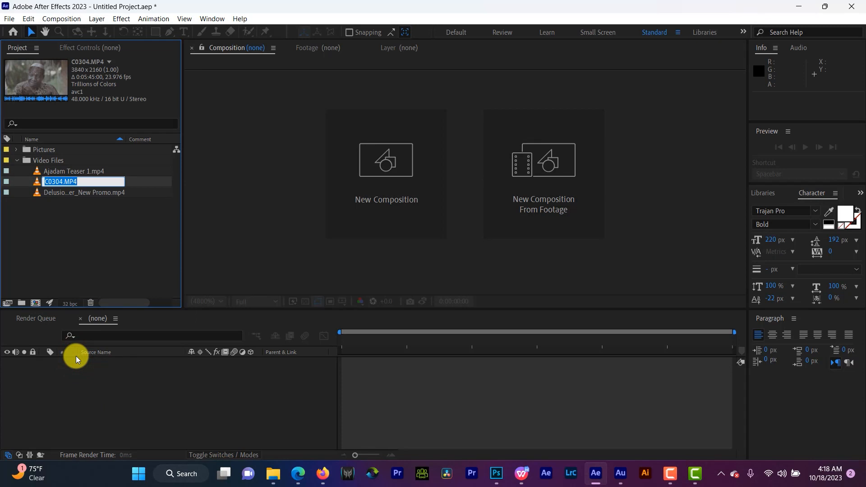
{"action": "type", "text": "New Video"}
{"action": "key", "text": "Return"}
{"action": "left_click", "coordinate": [61, 228]}
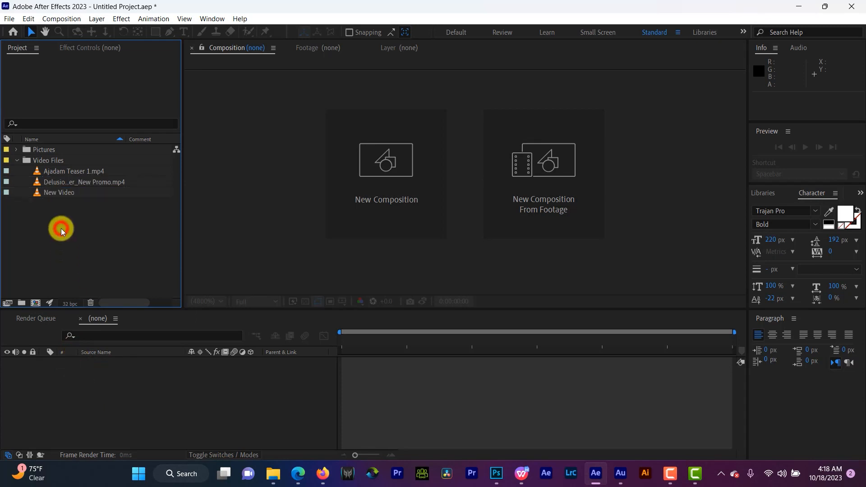
- Start a new composition and choose the HD 1920x1080 24 fps preset in its settings
{"action": "left_click", "coordinate": [49, 195]}
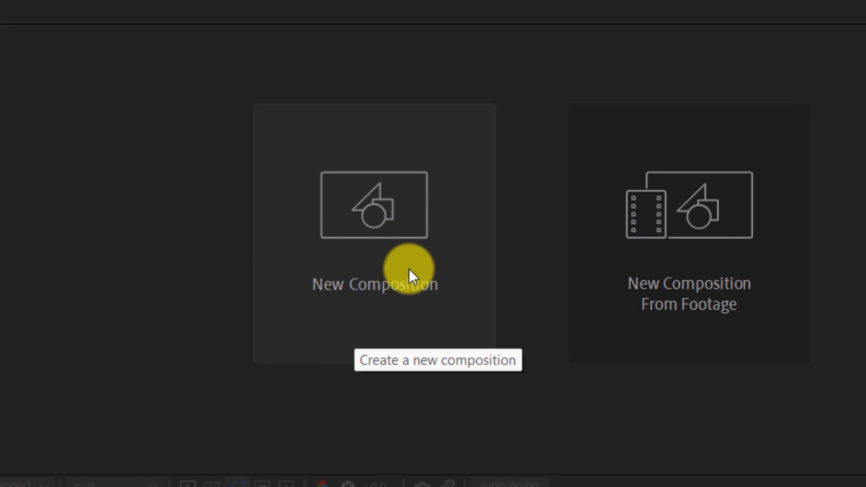
{"action": "left_click", "coordinate": [111, 33]}
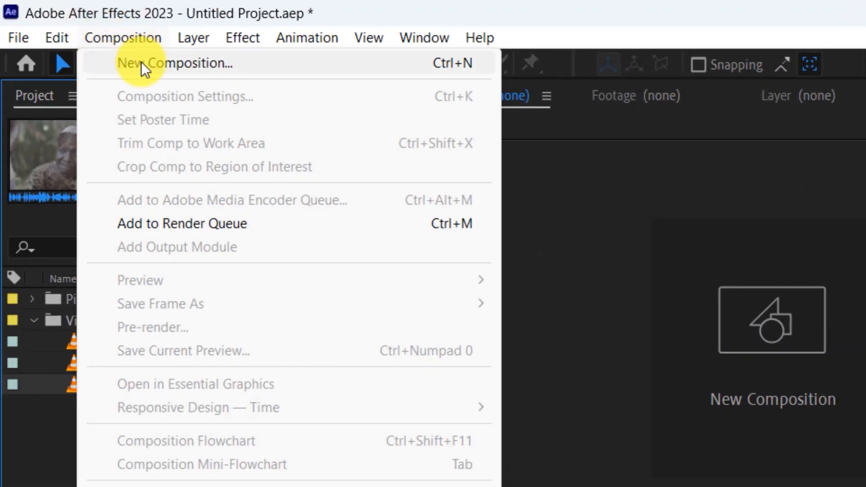
{"action": "left_click", "coordinate": [22, 462]}
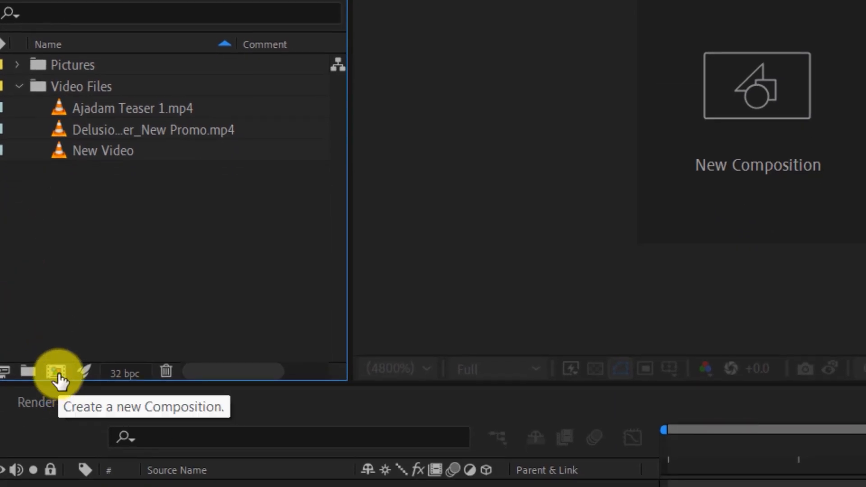
{"action": "left_click", "coordinate": [57, 377]}
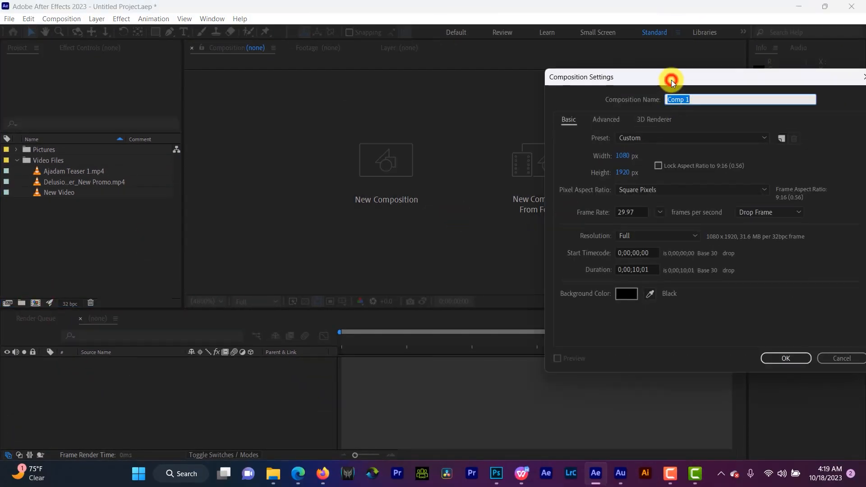
{"action": "left_click_drag", "start_coordinate": [671, 80], "coordinate": [399, 61]}
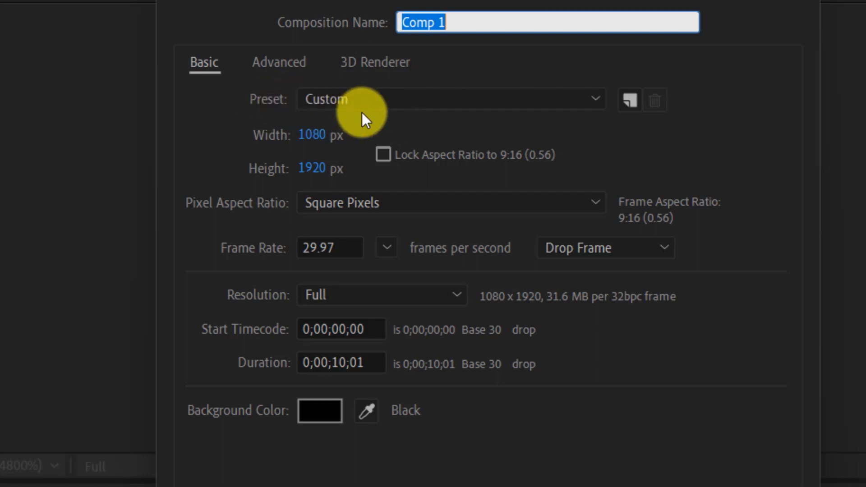
{"action": "left_click", "coordinate": [372, 101]}
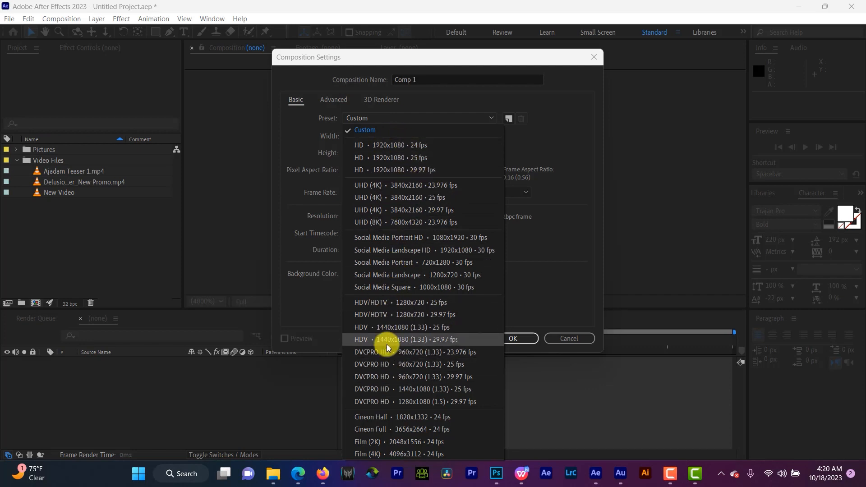
{"action": "left_click", "coordinate": [400, 144]}
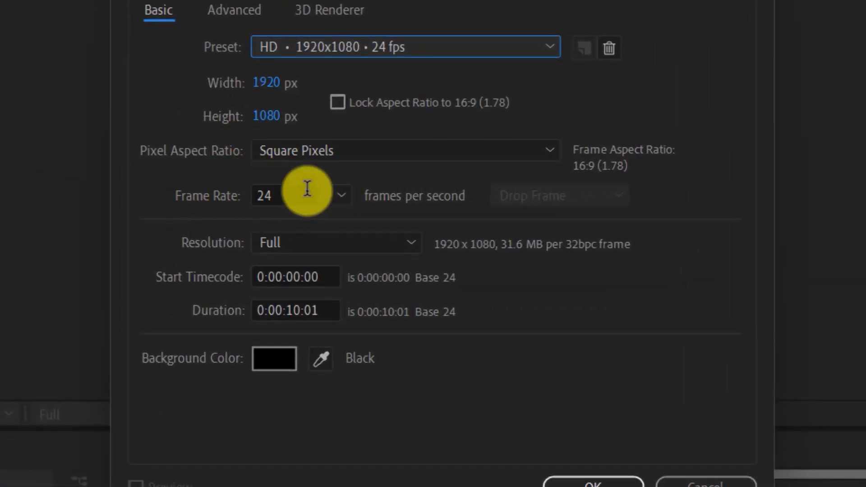
- Choose Square Pixels as the new composition's pixel aspect ratio and Full as its resolution
{"action": "left_click", "coordinate": [325, 150]}
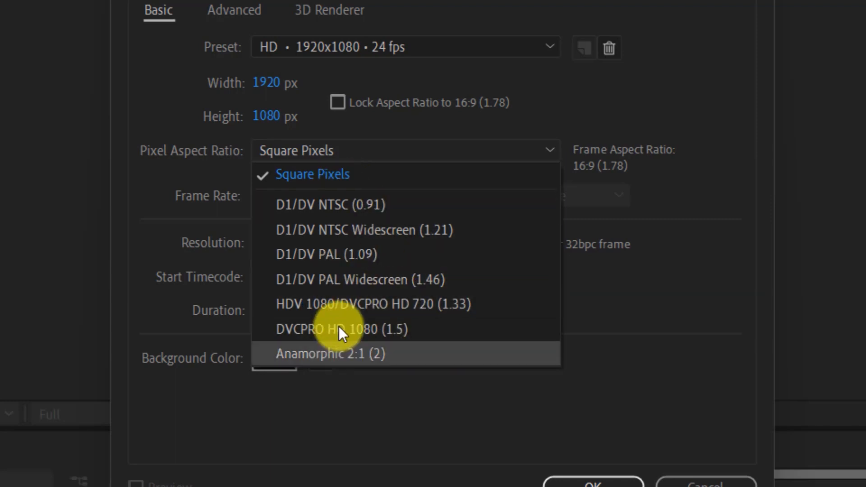
{"action": "left_click", "coordinate": [330, 177]}
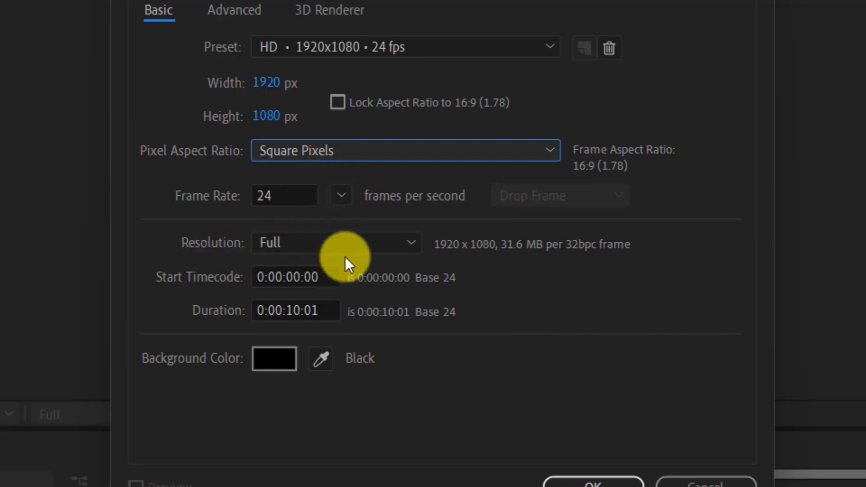
{"action": "left_click", "coordinate": [385, 244]}
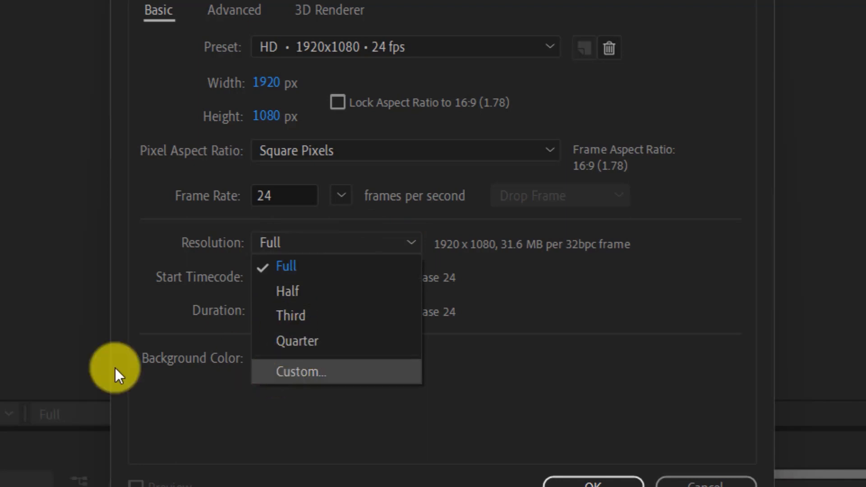
{"action": "left_click", "coordinate": [311, 264]}
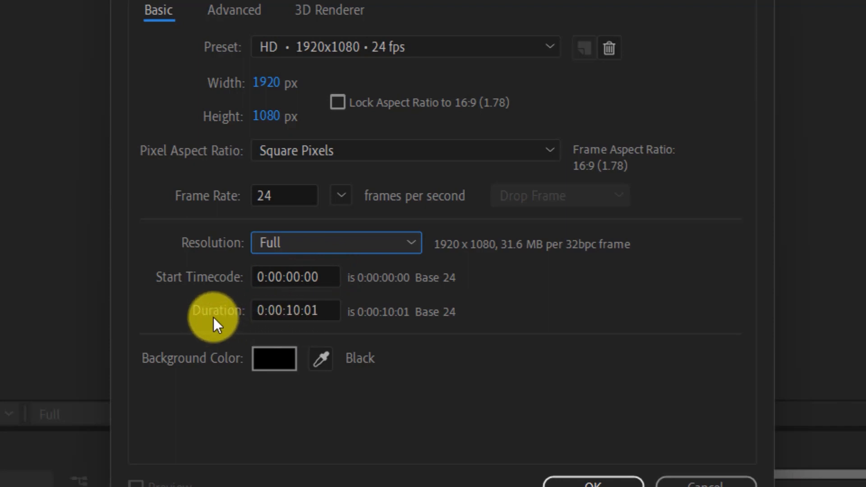
- Set the new composition's duration to 30 seconds, 0:00:30:00
{"action": "left_click", "coordinate": [289, 310]}
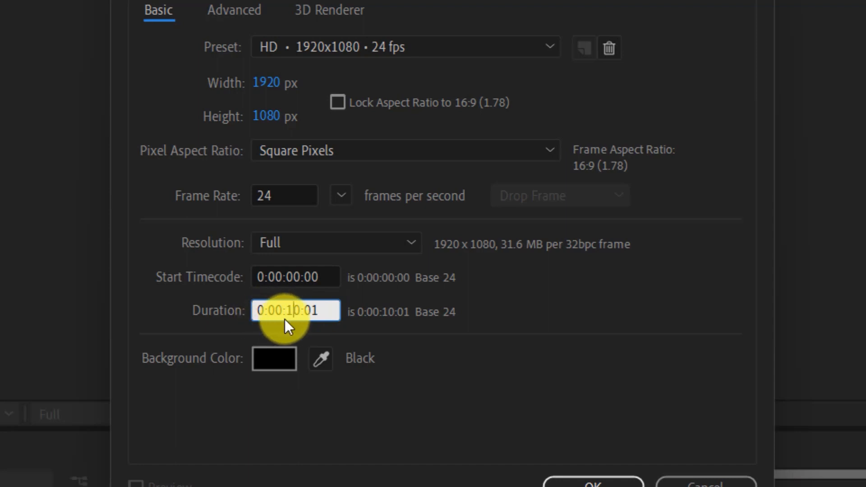
{"action": "left_click", "coordinate": [297, 309]}
{"action": "key", "text": "BackSpace"}
{"action": "key", "text": "BackSpace"}
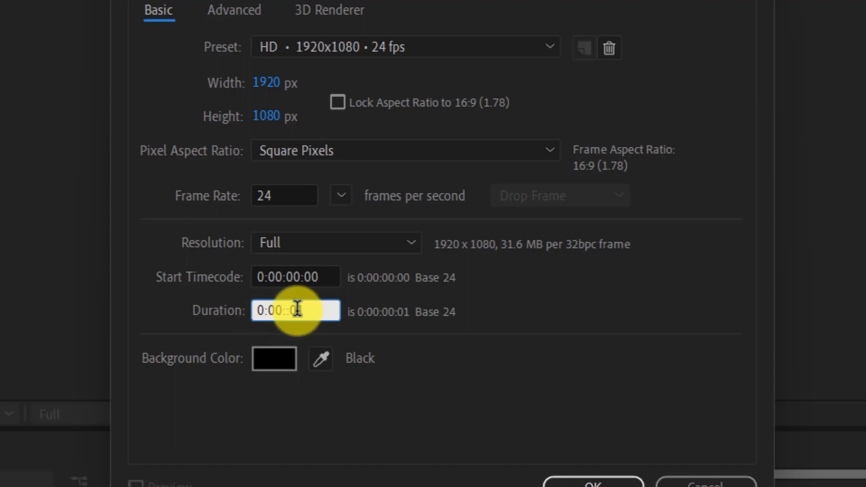
{"action": "type", "text": "30"}
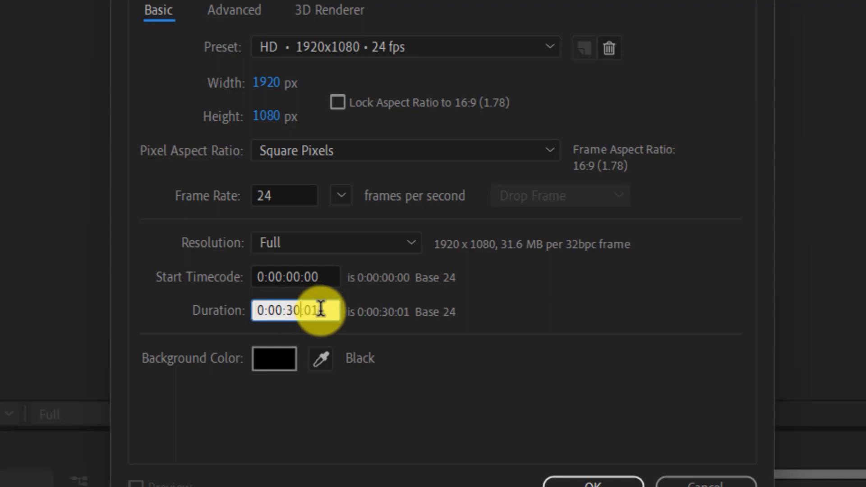
{"action": "left_click", "coordinate": [321, 311]}
{"action": "key", "text": "BackSpace"}
{"action": "type", "text": "0"}
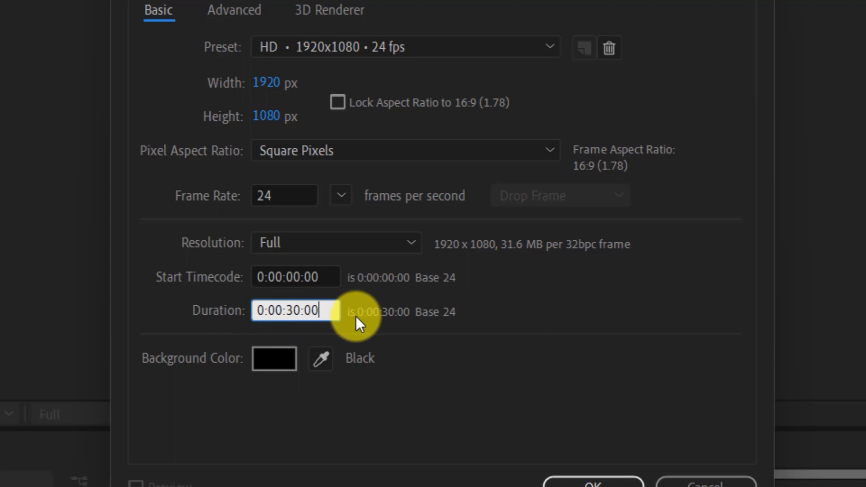
- Set the duration to one minute, 0:01:00:00, and create the composition
{"action": "left_click", "coordinate": [294, 311]}
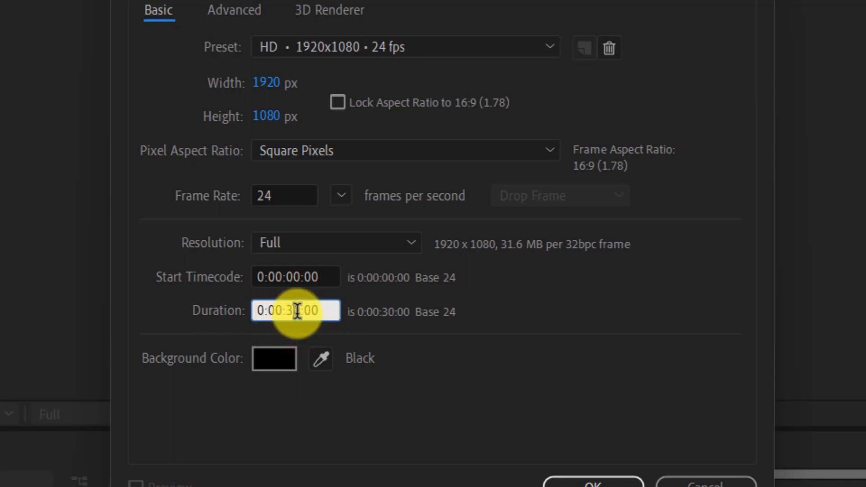
{"action": "key", "text": "BackSpace"}
{"action": "type", "text": "0"}
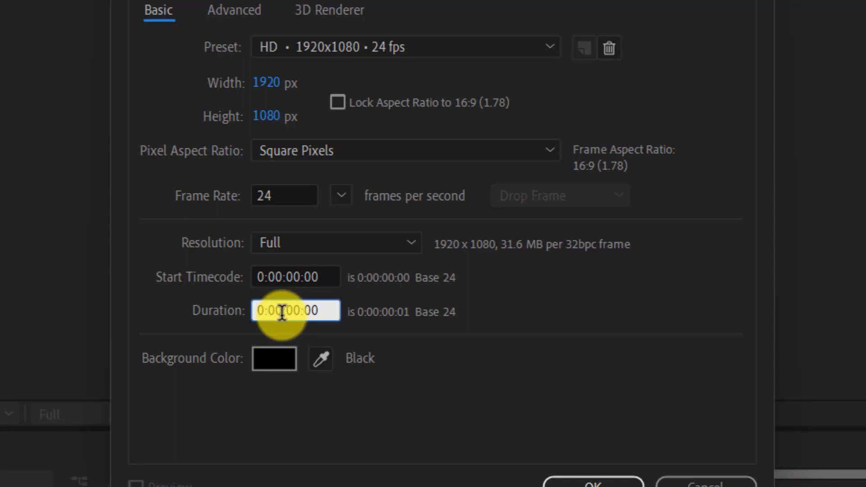
{"action": "left_click", "coordinate": [283, 313]}
{"action": "key", "text": "BackSpace"}
{"action": "type", "text": "1"}
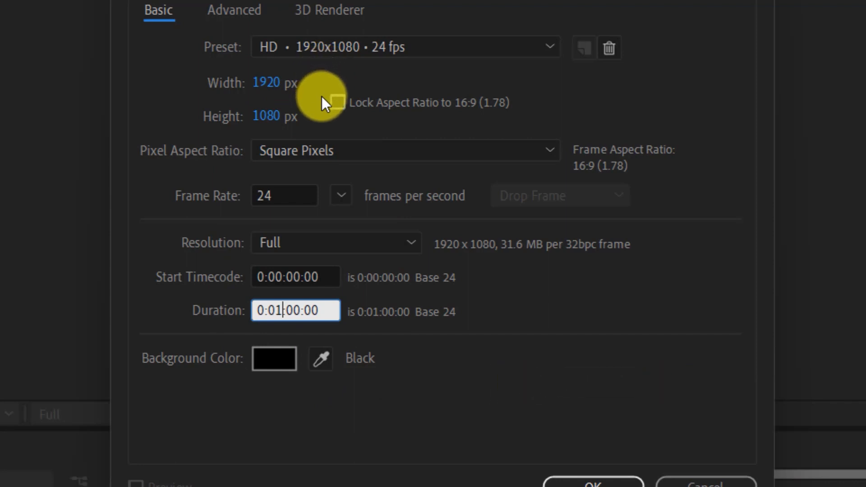
{"action": "left_click", "coordinate": [239, 13]}
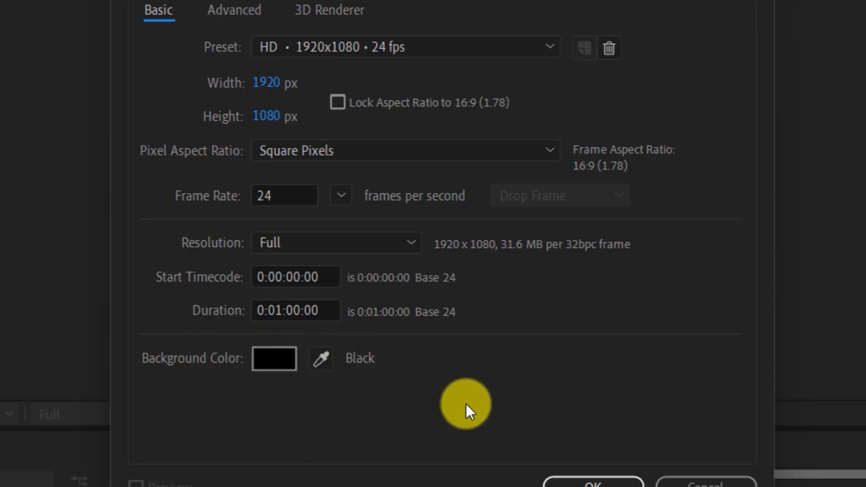
{"action": "left_click", "coordinate": [614, 482]}
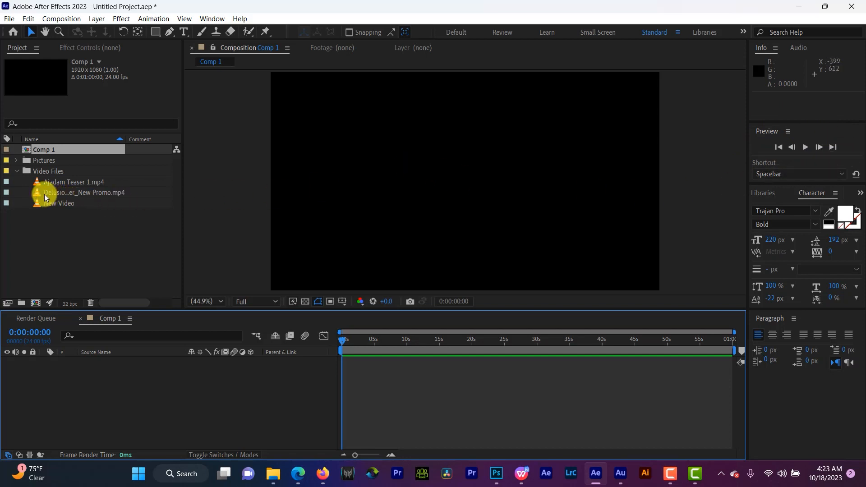
- Try placing Delusion Trailer_New Promo.mp4 directly in the composition view, undo it, and add the clip to the Comp 1 timeline
{"action": "left_click_drag", "start_coordinate": [38, 193], "coordinate": [485, 183]}
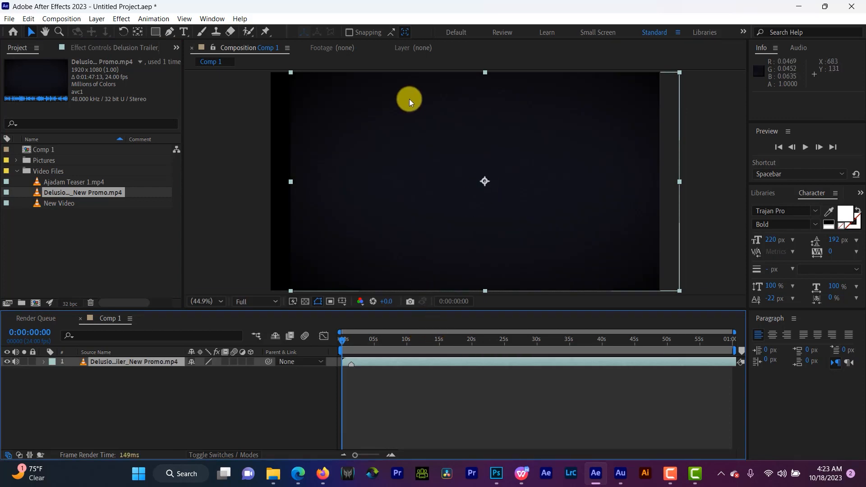
{"action": "key", "text": "ctrl+z"}
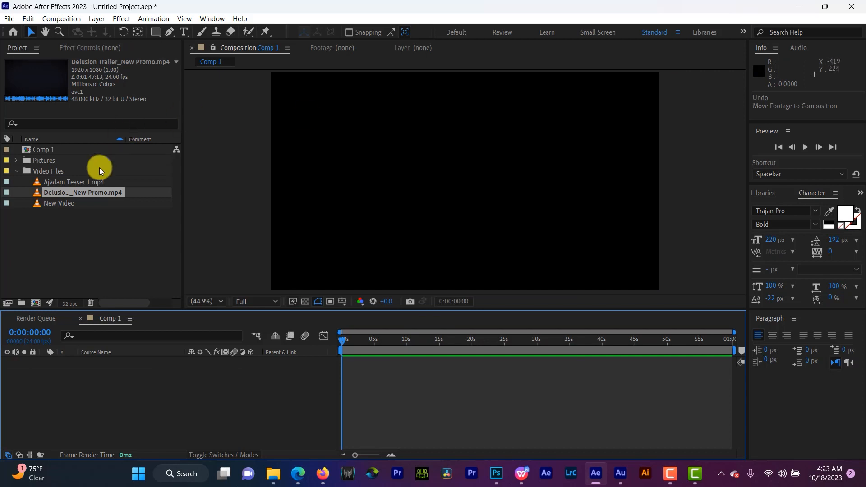
{"action": "left_click_drag", "start_coordinate": [84, 191], "coordinate": [321, 371]}
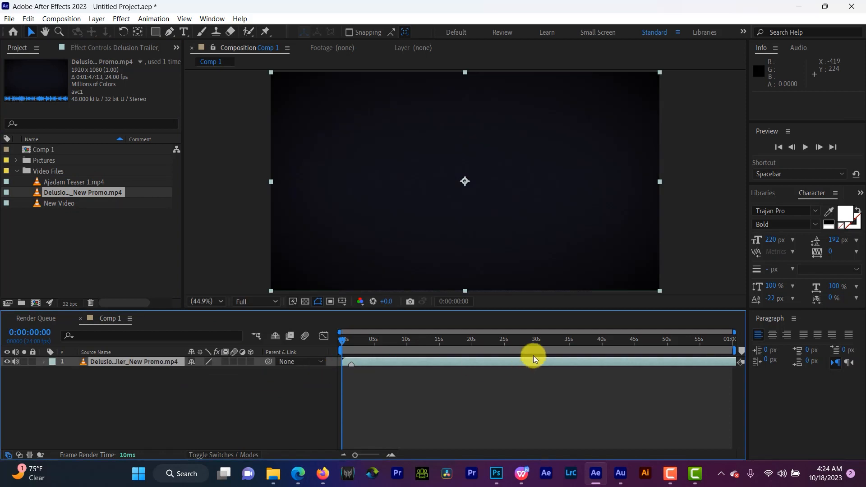
- Scrub the timeline to 0:00:11:08, play the trailer from there and stop the preview
{"action": "left_click_drag", "start_coordinate": [461, 345], "coordinate": [415, 346]}
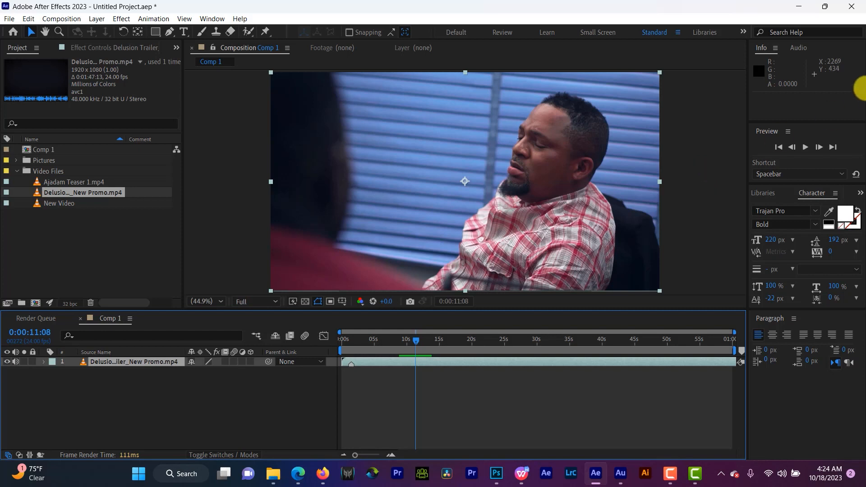
{"action": "left_click", "coordinate": [804, 148]}
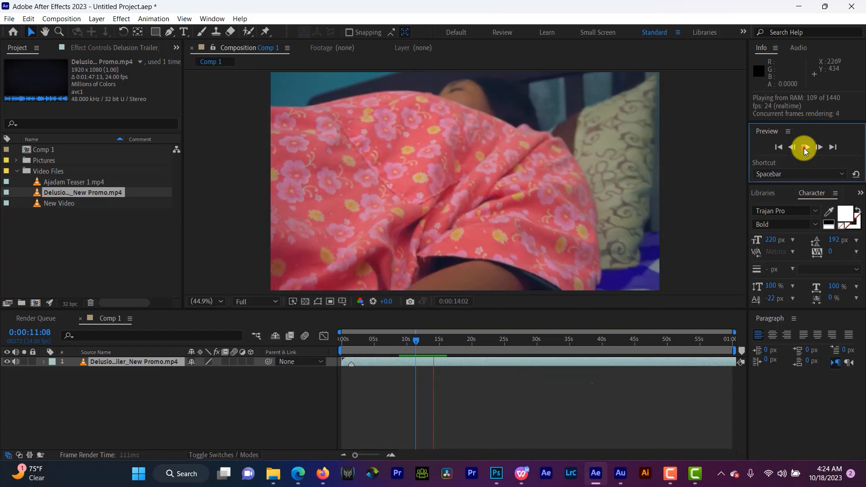
{"action": "left_click", "coordinate": [804, 149]}
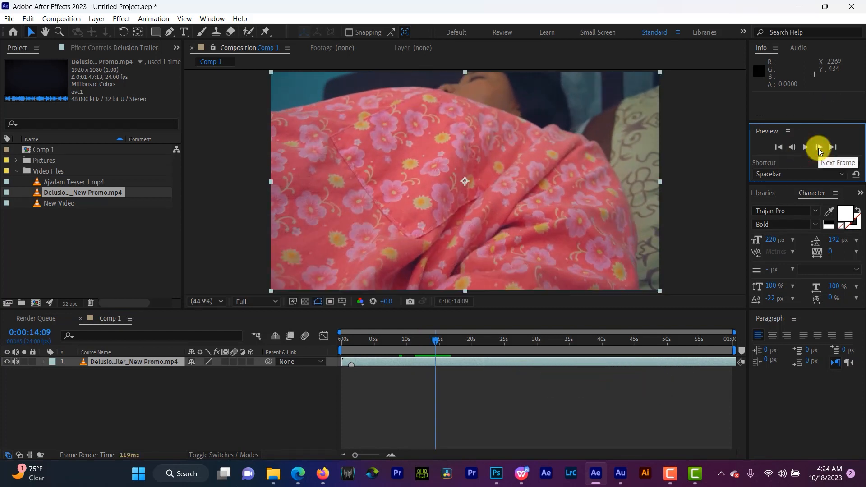
- Advance the Comp 1 preview five frames, one frame at a time
{"action": "left_click", "coordinate": [818, 148]}
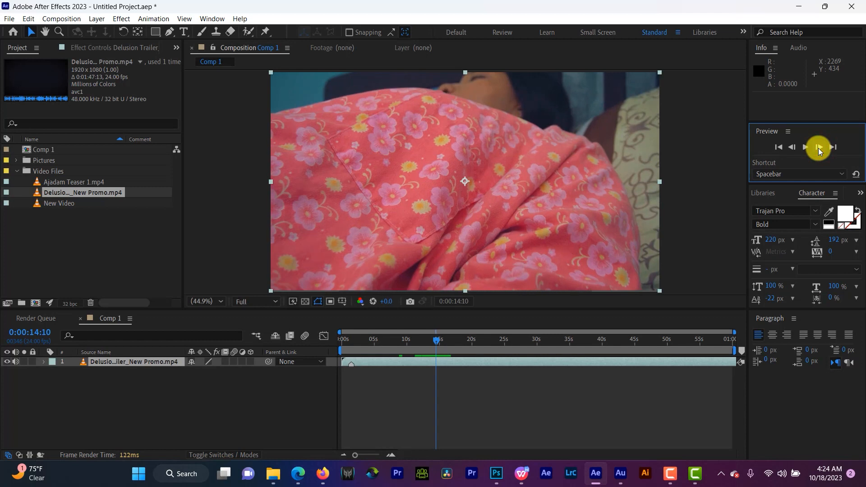
{"action": "left_click", "coordinate": [818, 148]}
{"action": "left_click", "coordinate": [817, 149]}
{"action": "left_click", "coordinate": [818, 148]}
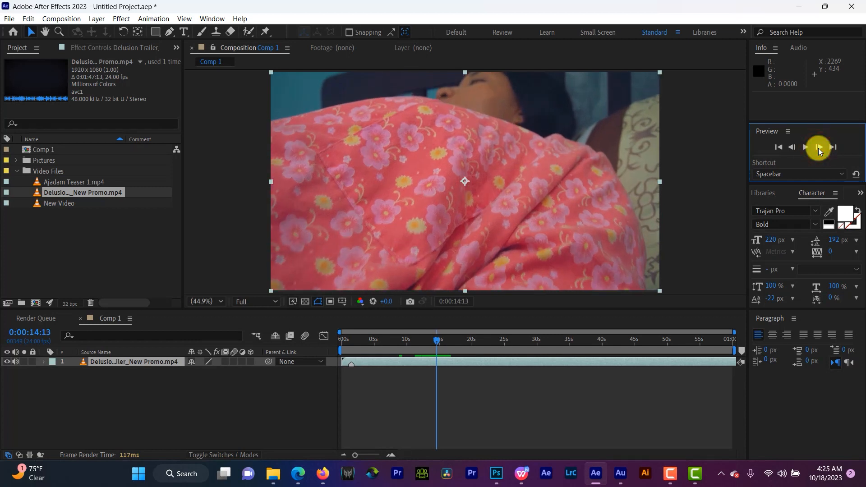
{"action": "left_click", "coordinate": [818, 149]}
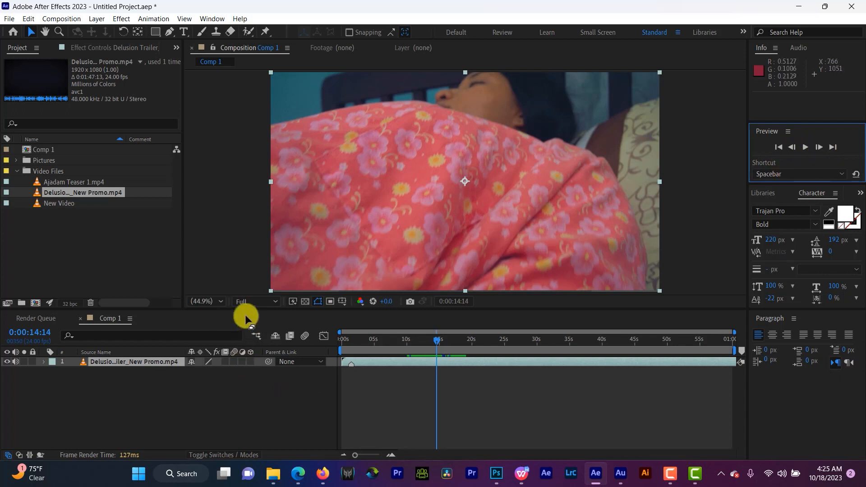
- Choose Full as the composition view's preview resolution, then play the trailer briefly and stop it
{"action": "left_click", "coordinate": [244, 301]}
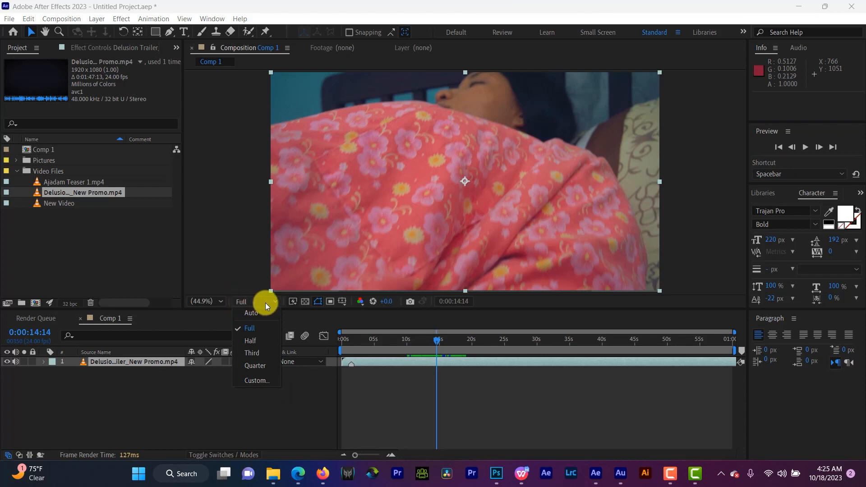
{"action": "left_click", "coordinate": [250, 329]}
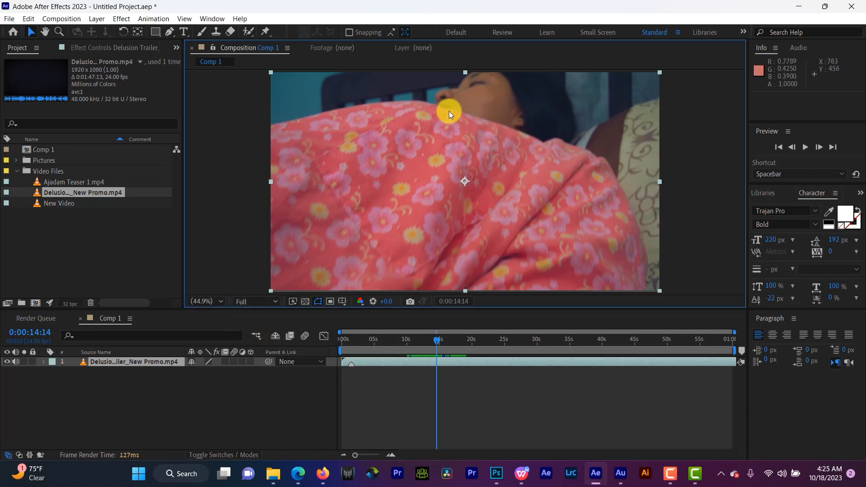
{"action": "key", "text": "space"}
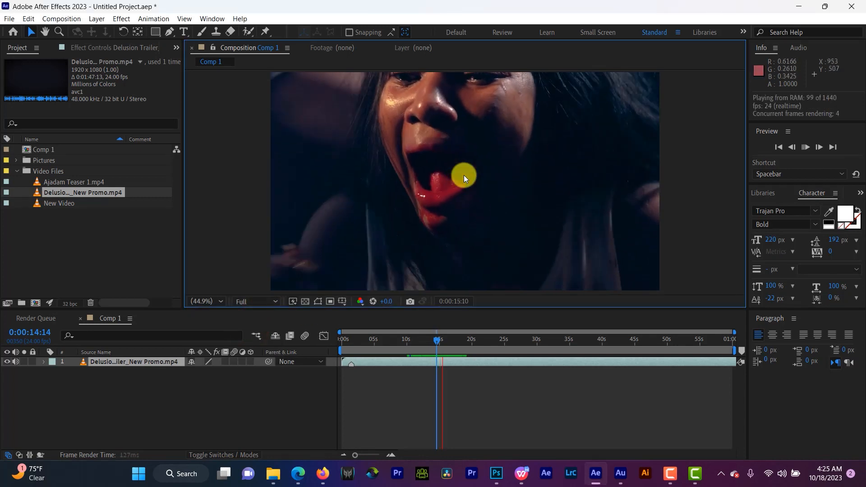
{"action": "left_click", "coordinate": [463, 176]}
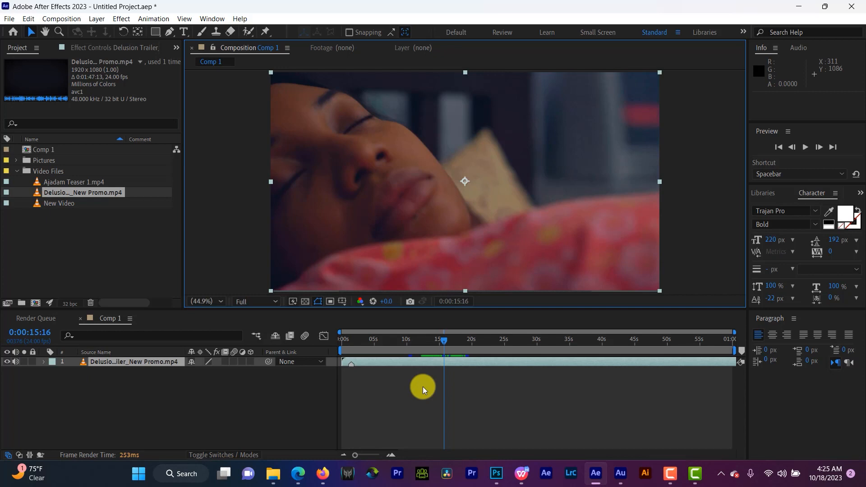
- Change the preview resolution to Half and then Quarter, and play a short stretch of the trailer at Quarter
{"action": "left_click", "coordinate": [273, 301]}
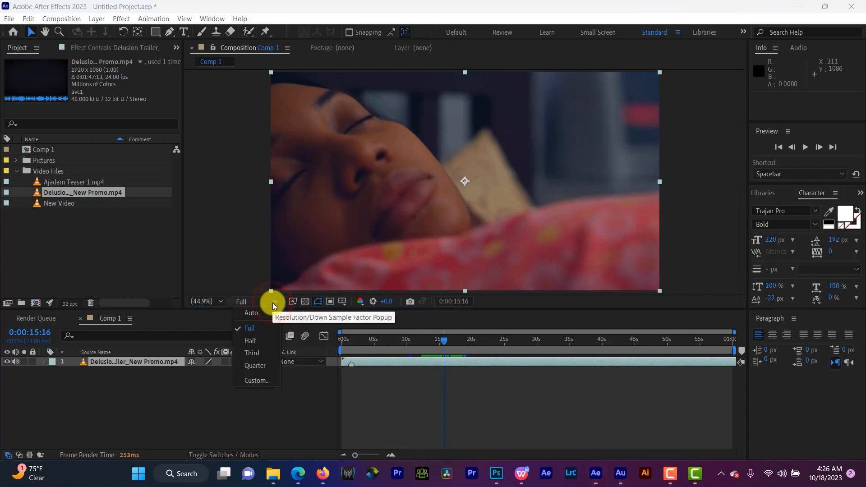
{"action": "left_click", "coordinate": [265, 344]}
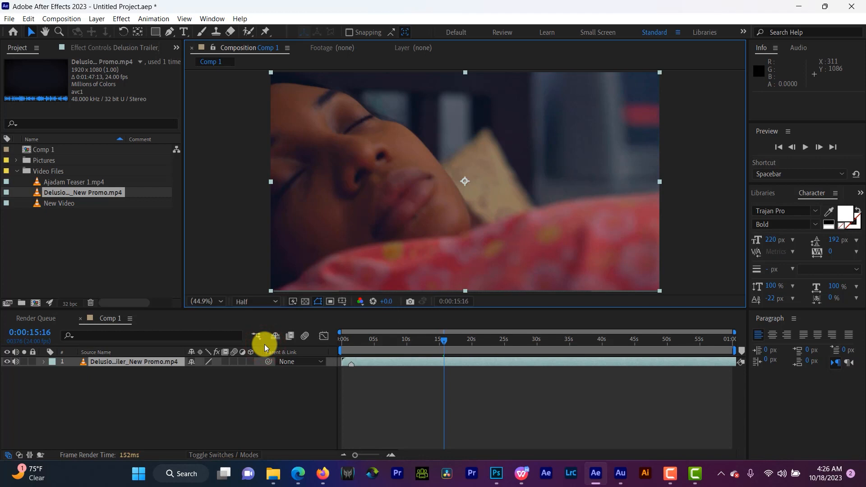
{"action": "left_click", "coordinate": [265, 302]}
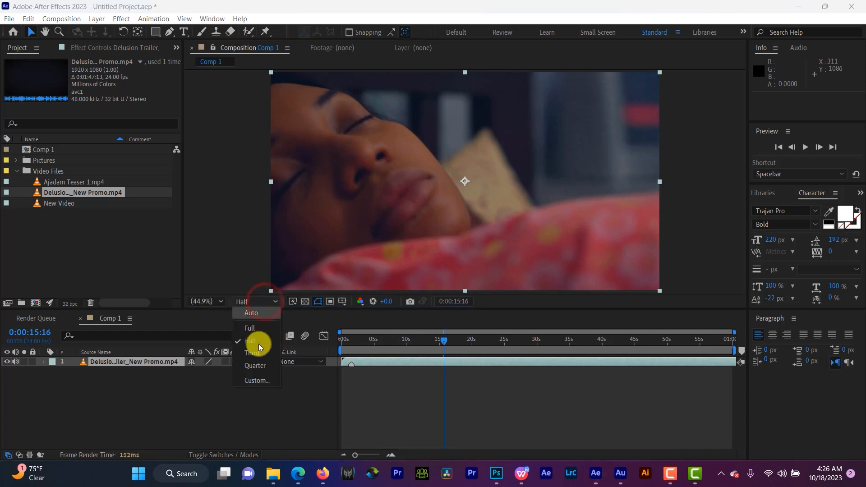
{"action": "left_click", "coordinate": [258, 366]}
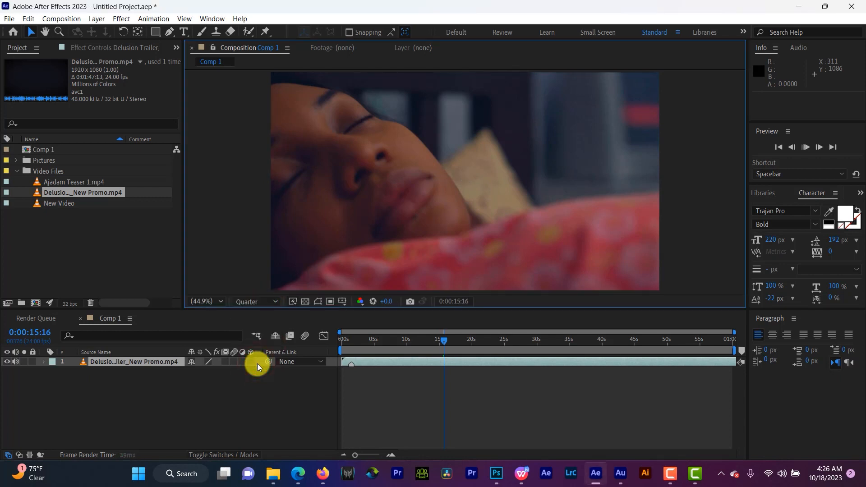
{"action": "key", "text": "space"}
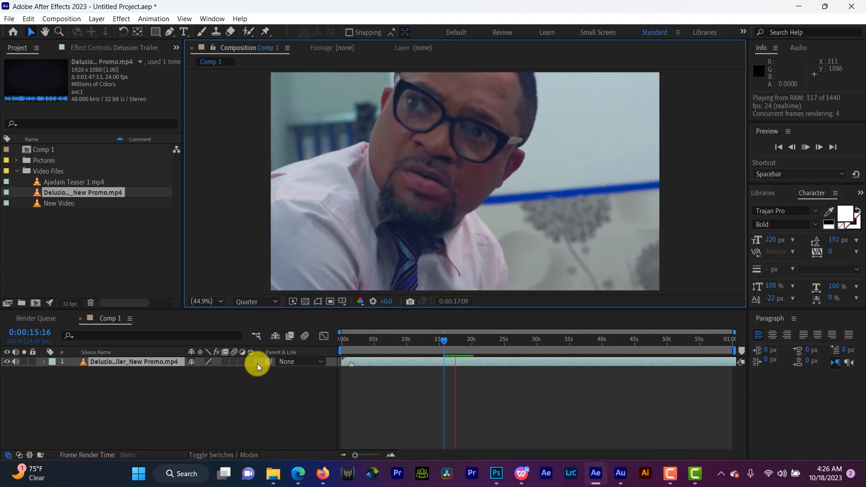
{"action": "key", "text": "space"}
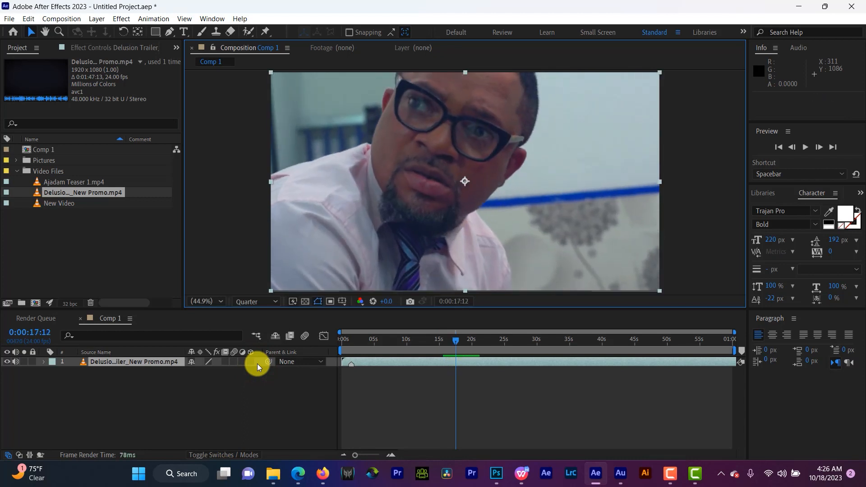
- Change the preview resolution to Full and then to Custom, rendering every 10 pixels horizontally, and play a short stretch of the trailer
{"action": "left_click", "coordinate": [252, 302]}
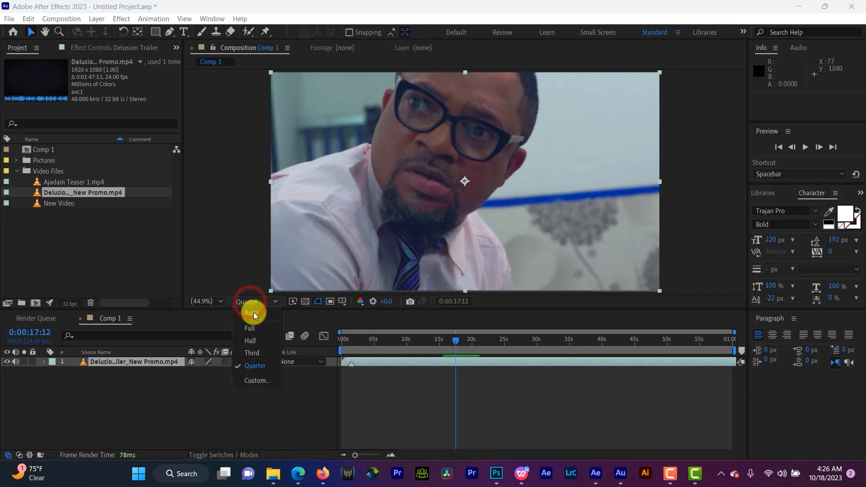
{"action": "left_click", "coordinate": [255, 329]}
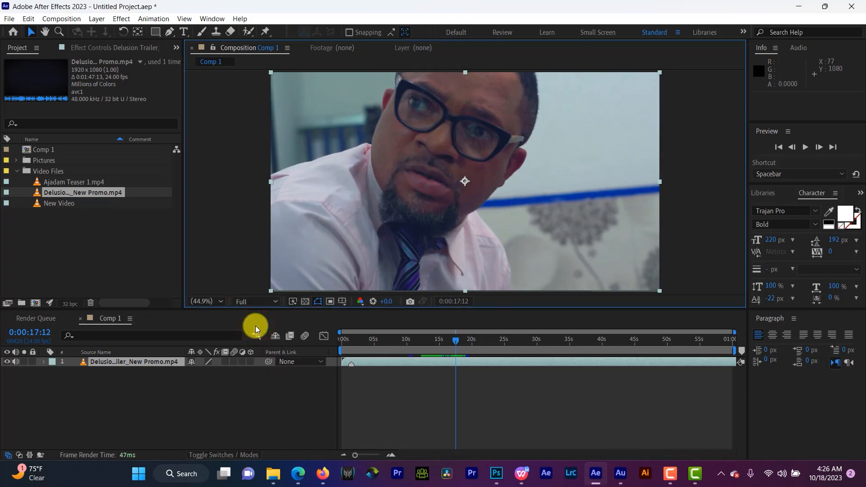
{"action": "left_click", "coordinate": [254, 305]}
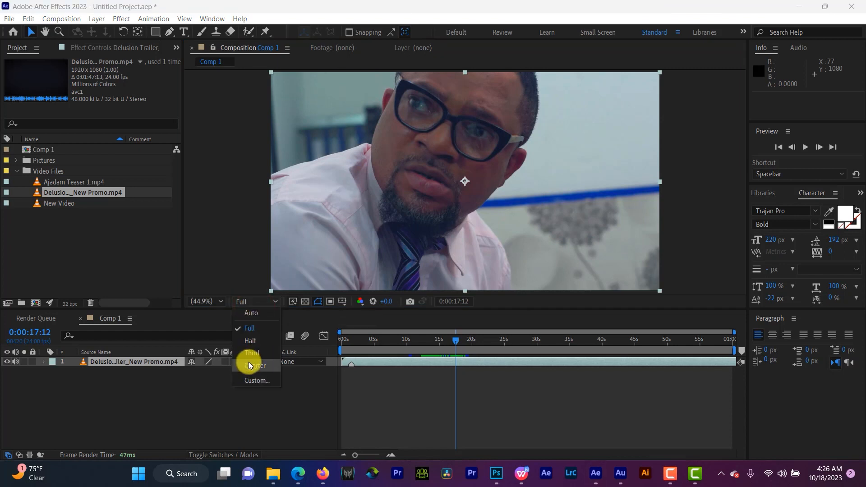
{"action": "left_click", "coordinate": [254, 382]}
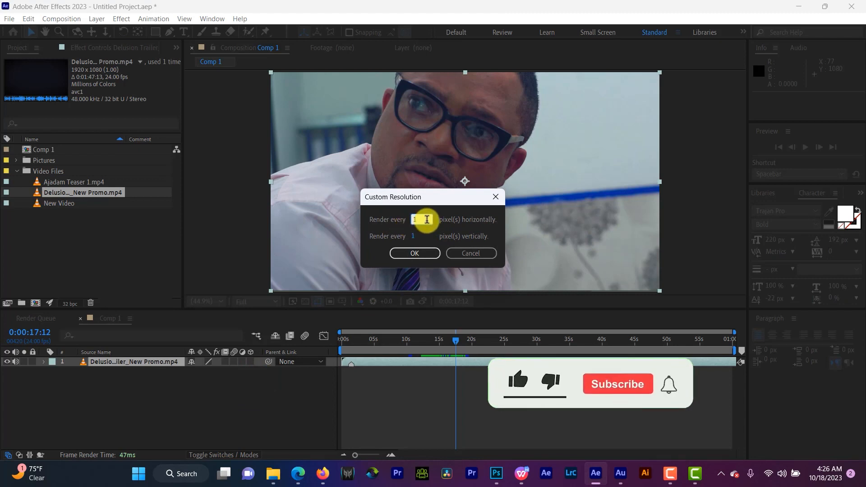
{"action": "type", "text": "10"}
{"action": "key", "text": "Return"}
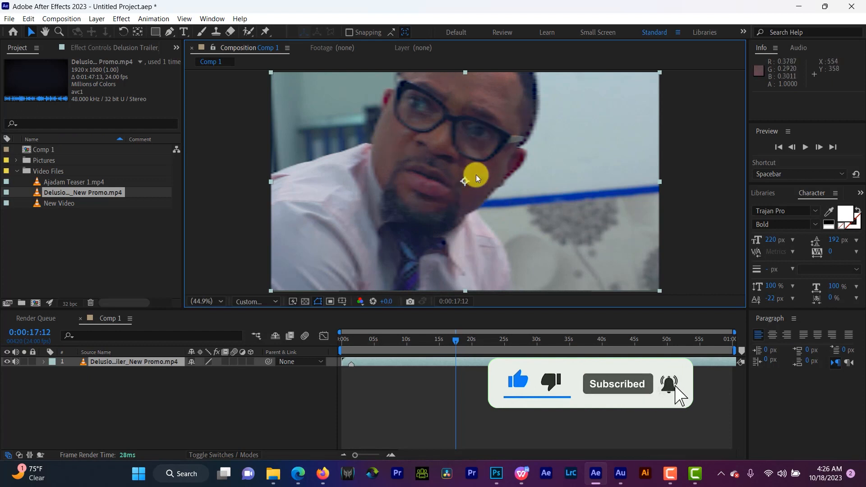
{"action": "key", "text": "space"}
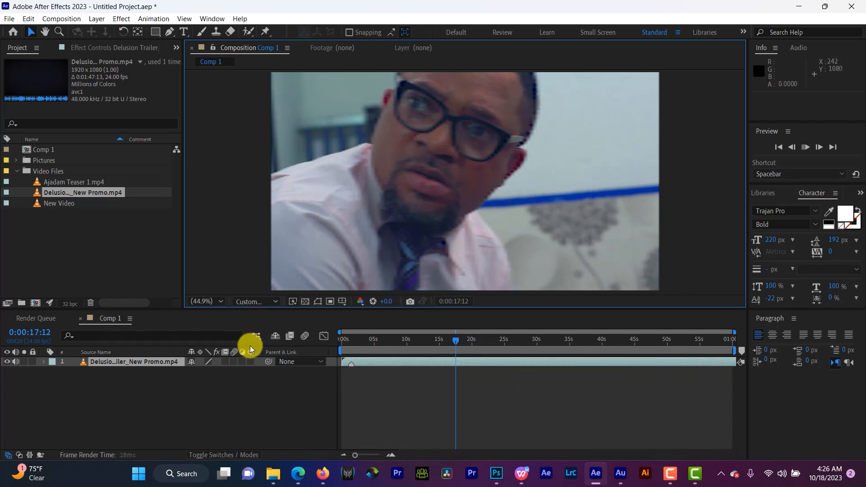
{"action": "key", "text": "space"}
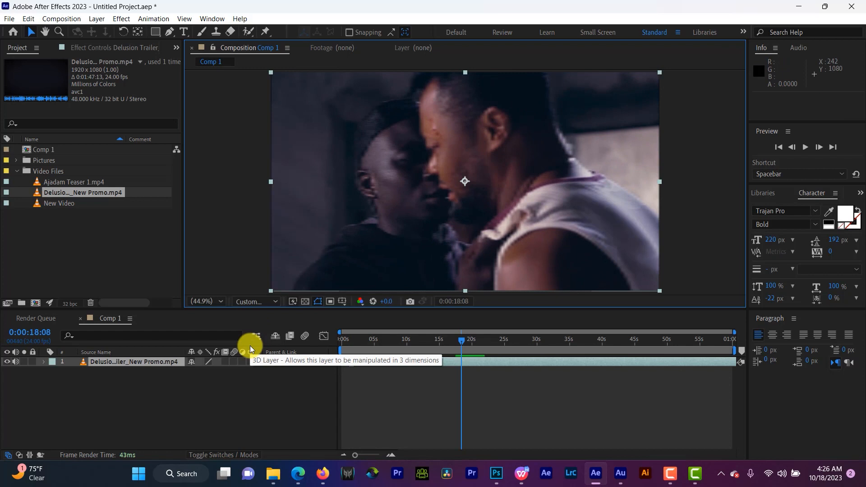
- Set the preview resolution to Full and play the trailer briefly from 0:00:18:08
{"action": "left_click", "coordinate": [247, 301]}
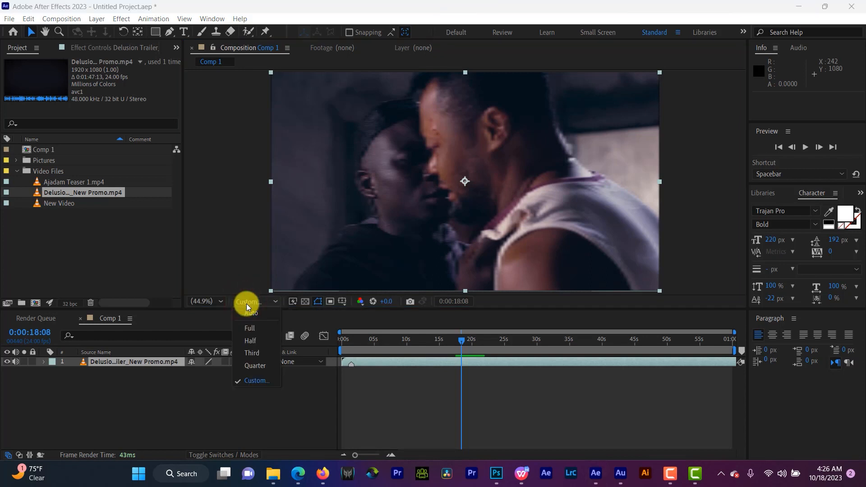
{"action": "left_click", "coordinate": [252, 325]}
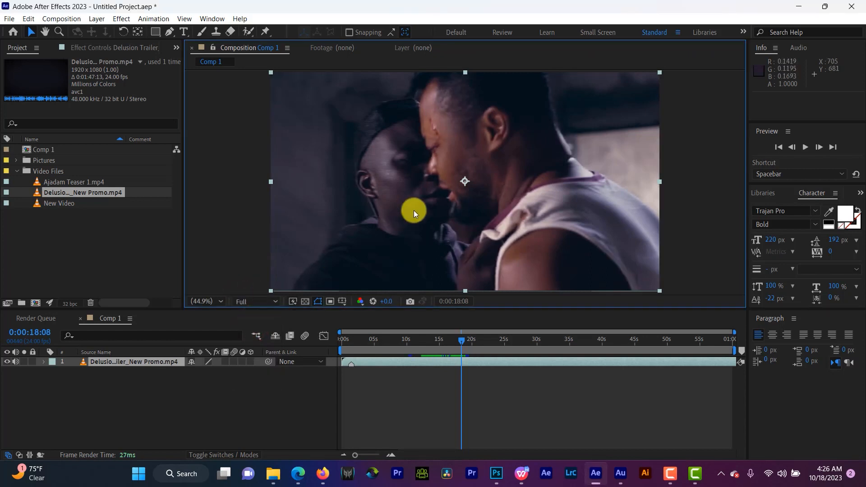
{"action": "key", "text": "space"}
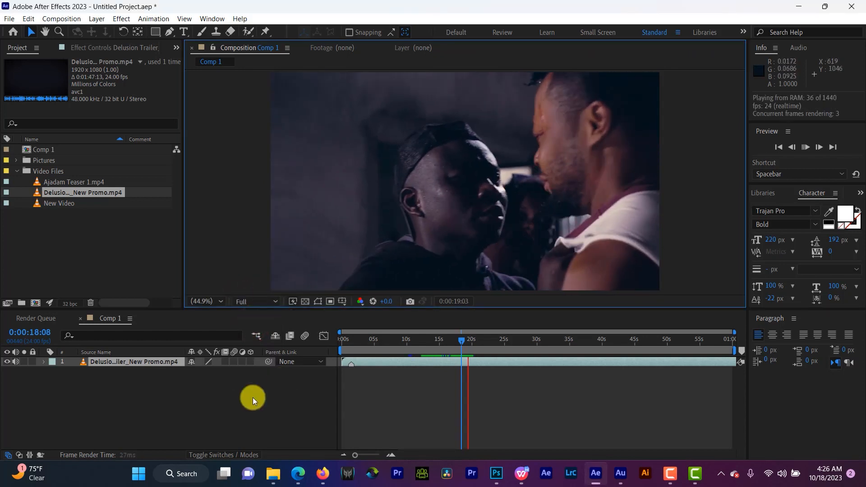
{"action": "key", "text": "space"}
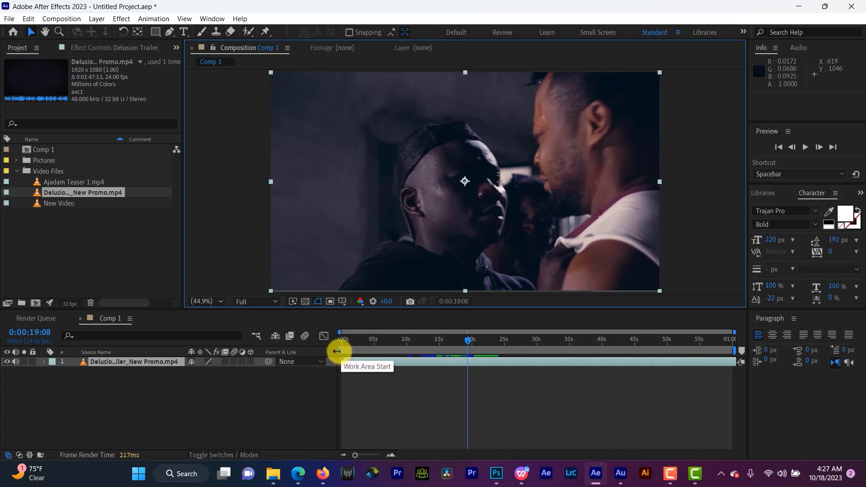
- Narrow the work area to about five seconds, from 0:00:29:23 to about 35 seconds, and preview it from 0:00:30:03
{"action": "left_click_drag", "start_coordinate": [338, 351], "coordinate": [533, 332]}
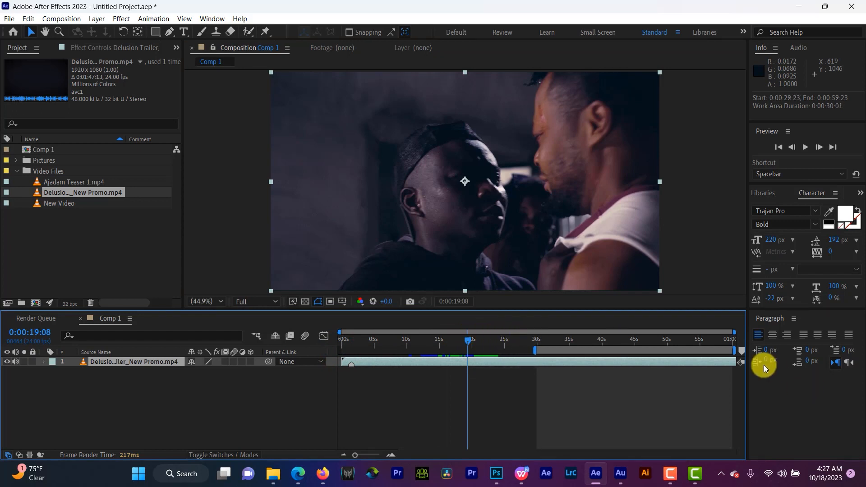
{"action": "left_click_drag", "start_coordinate": [735, 351], "coordinate": [571, 355]}
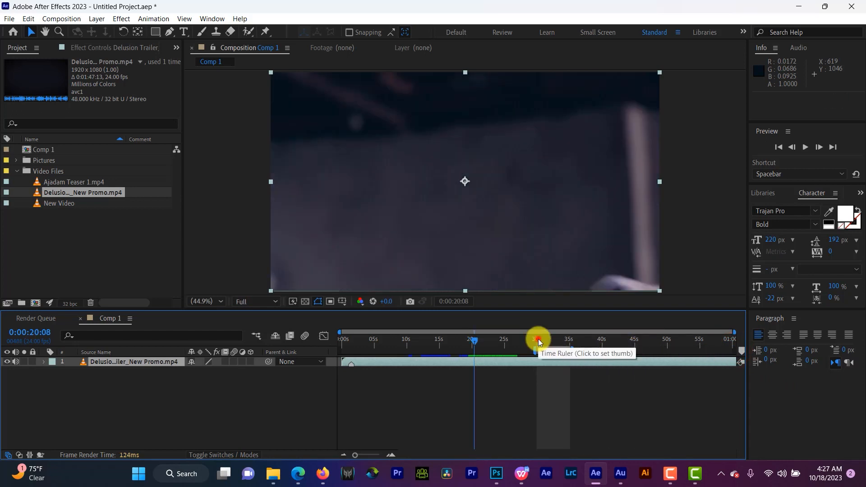
{"action": "left_click", "coordinate": [538, 339]}
{"action": "key", "text": "space"}
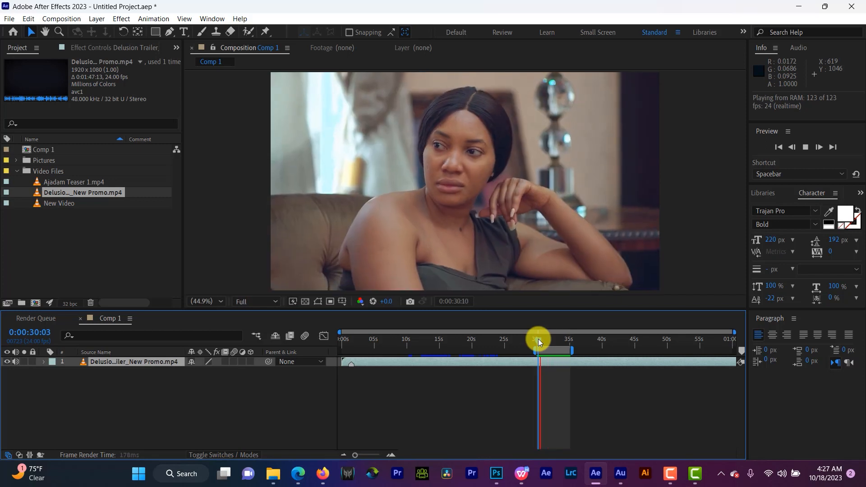
{"action": "left_click", "coordinate": [546, 361]}
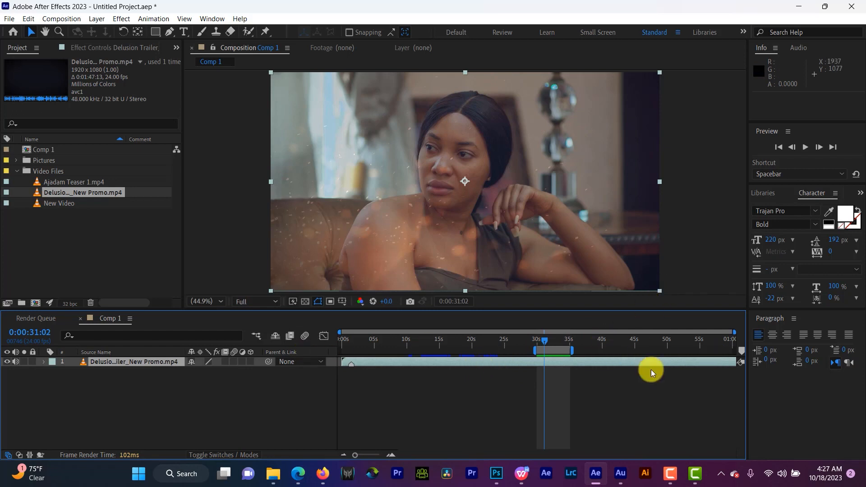
- Trim Comp 1 to the work area, then play the trimmed composition from its first frame and stop it
{"action": "right_click", "coordinate": [555, 349]}
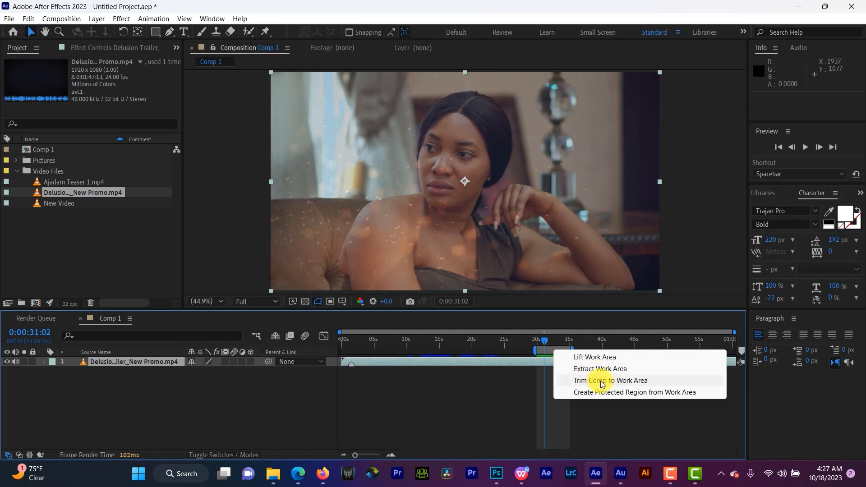
{"action": "left_click", "coordinate": [616, 382]}
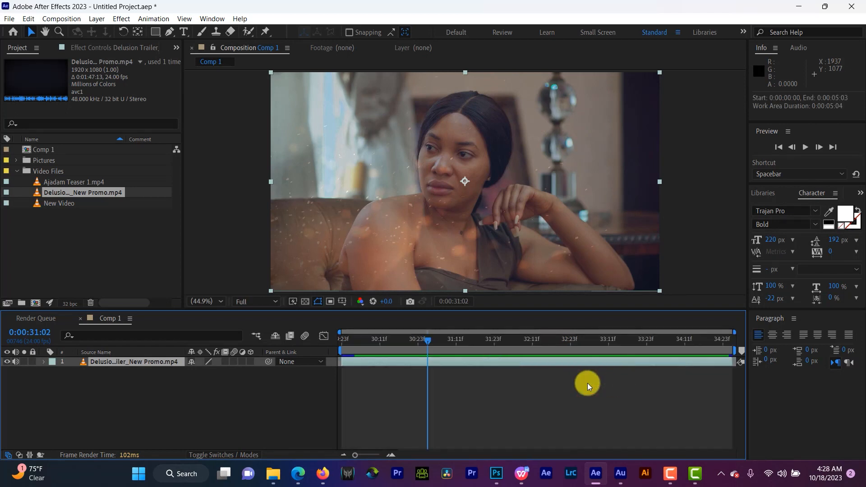
{"action": "left_click", "coordinate": [343, 341]}
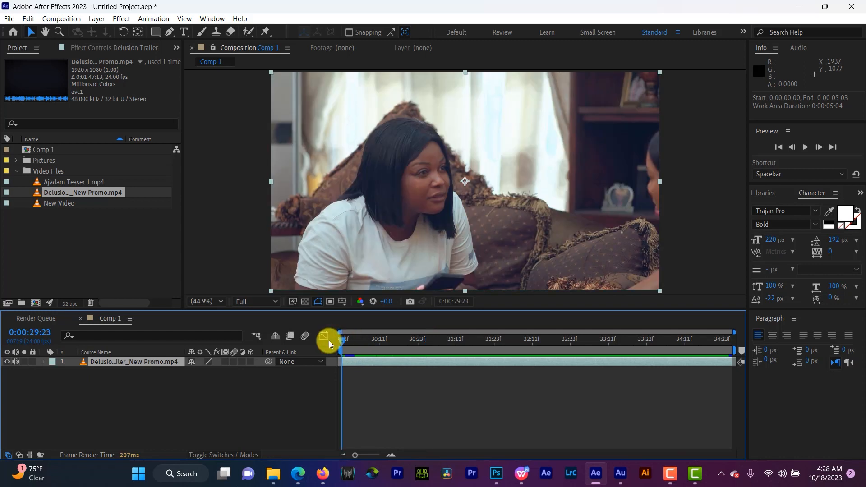
{"action": "key", "text": "space"}
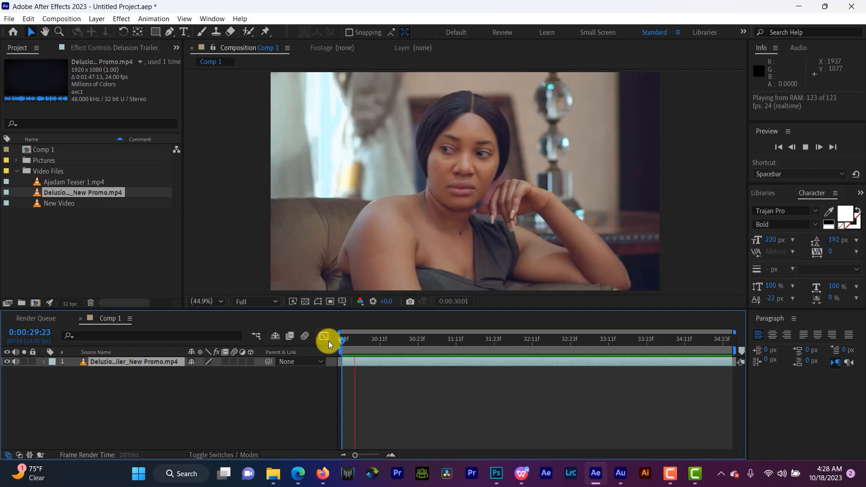
{"action": "key", "text": "space"}
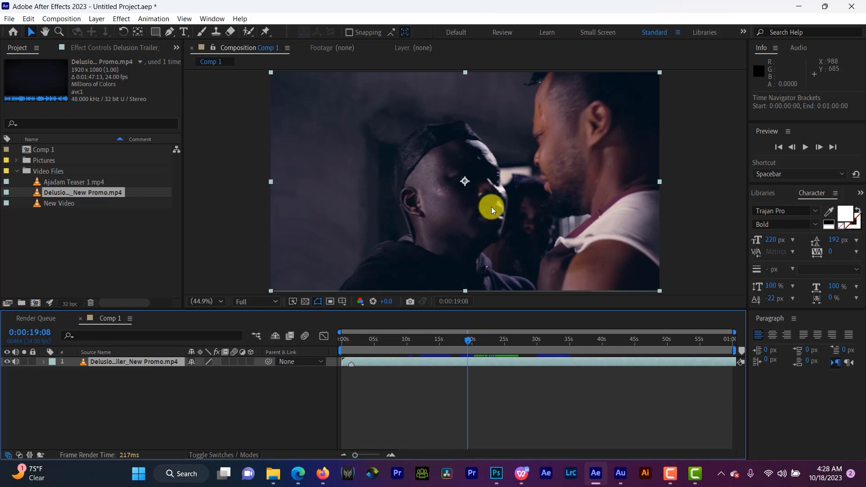
- Go to 0:00:17:08 and examine the frame at different magnifications, from 50% up to 800%
{"action": "left_click", "coordinate": [455, 338]}
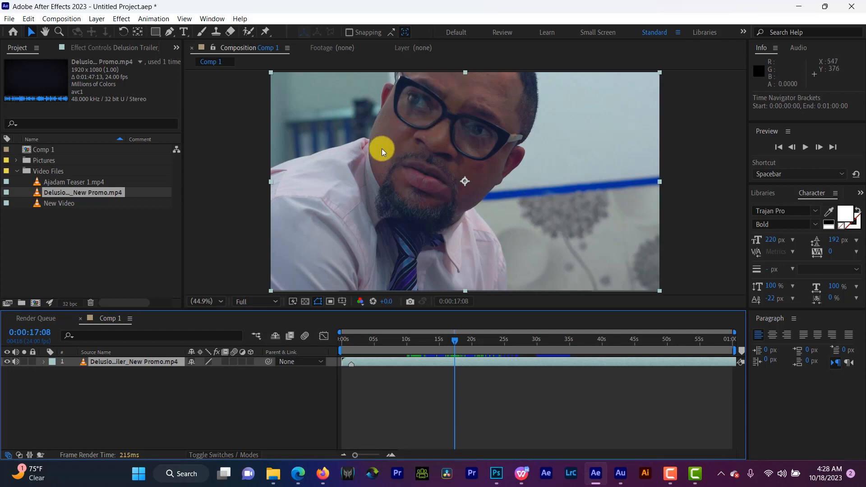
{"action": "scroll", "coordinate": [382, 148], "scroll_direction": "up", "scroll_amount": 5}
{"action": "scroll", "coordinate": [382, 148], "scroll_direction": "down", "scroll_amount": 4}
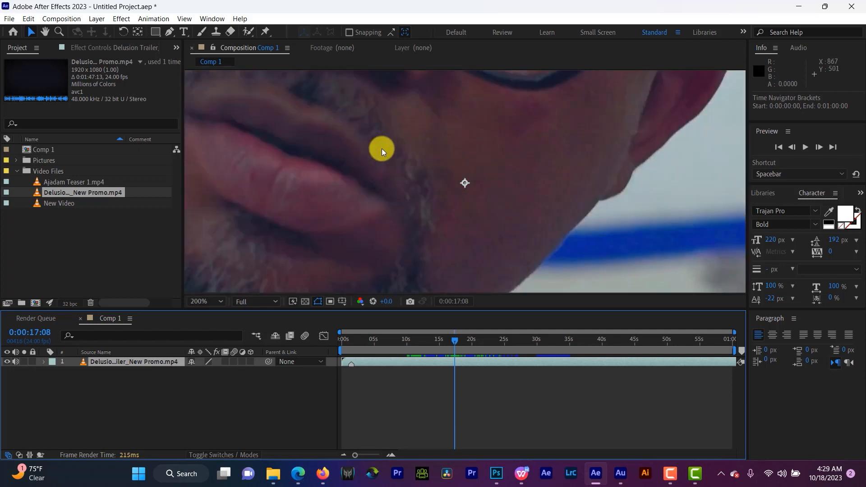
{"action": "scroll", "coordinate": [381, 148], "scroll_direction": "up", "scroll_amount": 2}
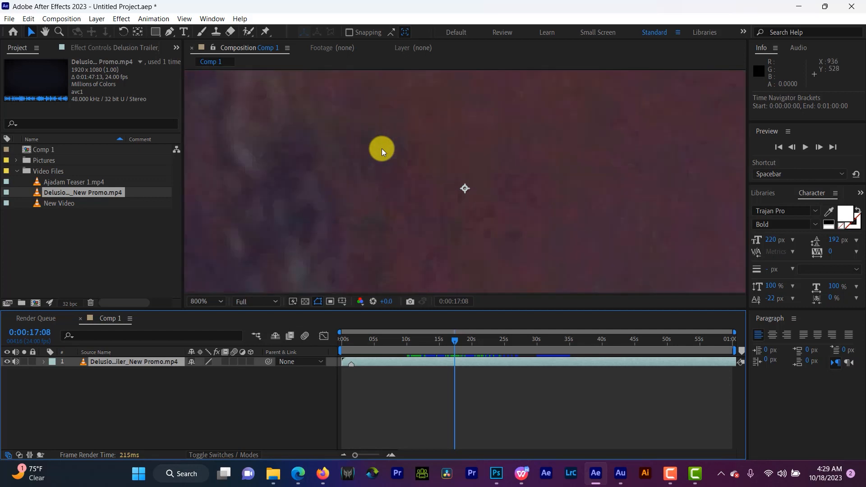
{"action": "scroll", "coordinate": [382, 148], "scroll_direction": "down", "scroll_amount": 6}
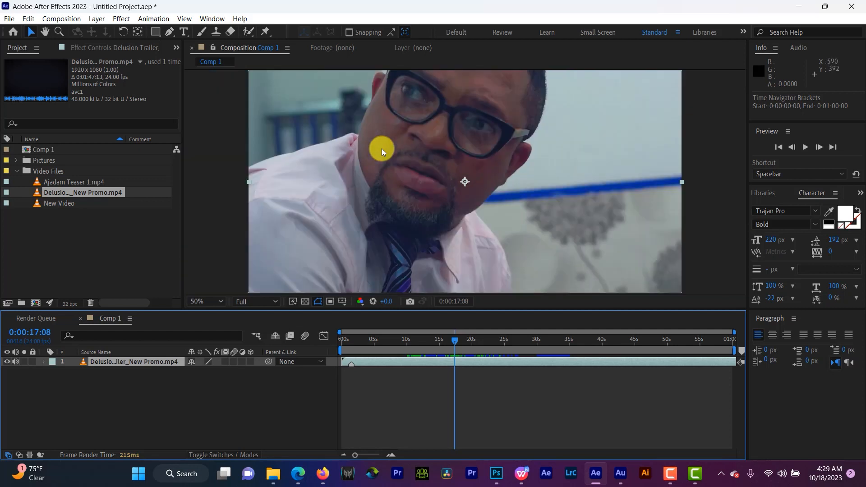
{"action": "scroll", "coordinate": [382, 149], "scroll_direction": "up", "scroll_amount": 1}
{"action": "scroll", "coordinate": [381, 149], "scroll_direction": "up", "scroll_amount": 1}
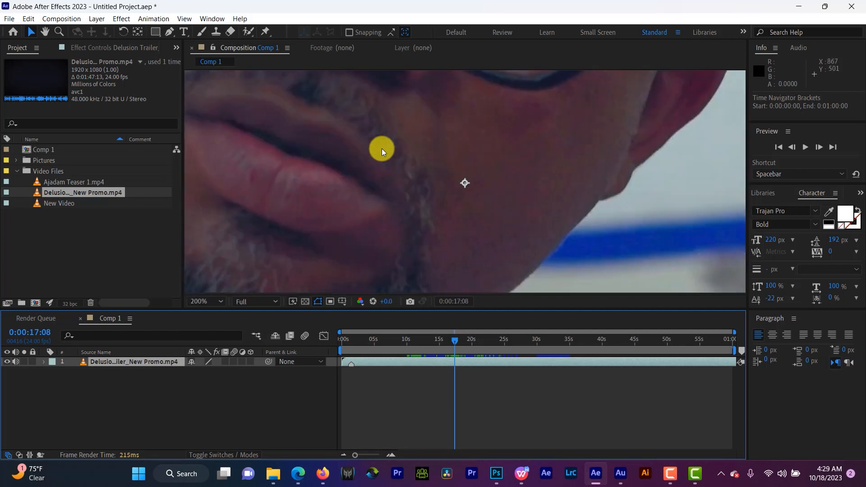
{"action": "scroll", "coordinate": [381, 149], "scroll_direction": "down", "scroll_amount": 1}
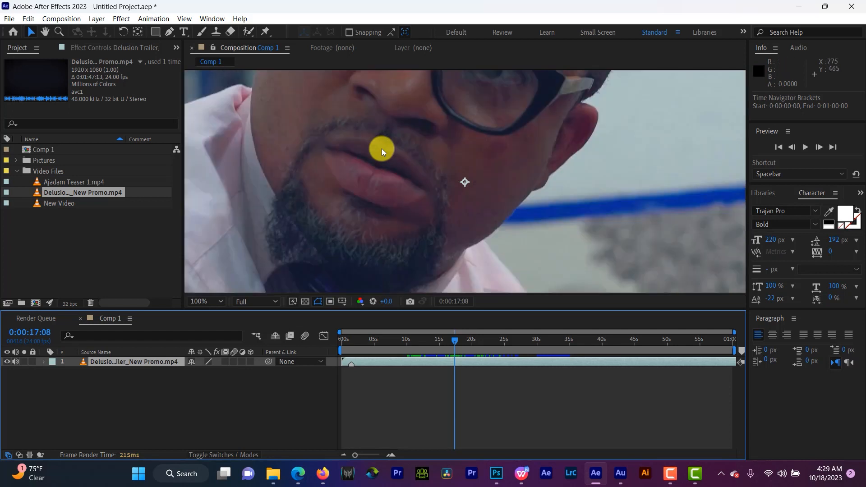
{"action": "scroll", "coordinate": [382, 149], "scroll_direction": "up", "scroll_amount": 1}
{"action": "scroll", "coordinate": [382, 149], "scroll_direction": "down", "scroll_amount": 3}
{"action": "scroll", "coordinate": [382, 148], "scroll_direction": "up", "scroll_amount": 1}
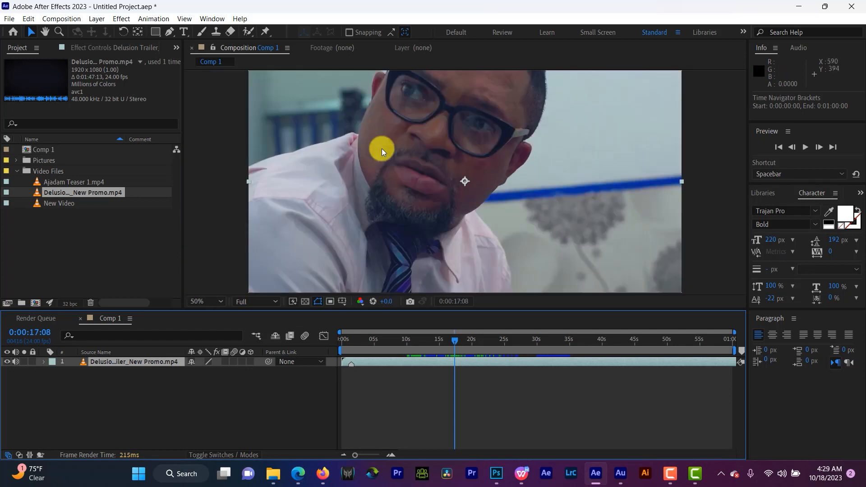
{"action": "scroll", "coordinate": [382, 148], "scroll_direction": "up", "scroll_amount": 1}
{"action": "scroll", "coordinate": [382, 149], "scroll_direction": "down", "scroll_amount": 1}
- Zoom the composition view to 100%, out to 12.5% and back to 50%, one magnification level at a time
{"action": "key", "text": "ctrl+equal"}
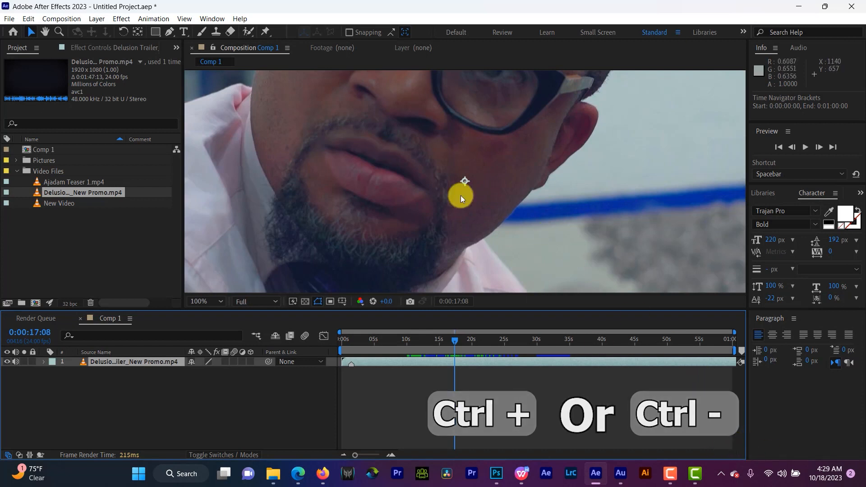
{"action": "key", "text": "ctrl+minus"}
{"action": "key", "text": "ctrl+minus"}
{"action": "key", "text": "ctrl+minus"}
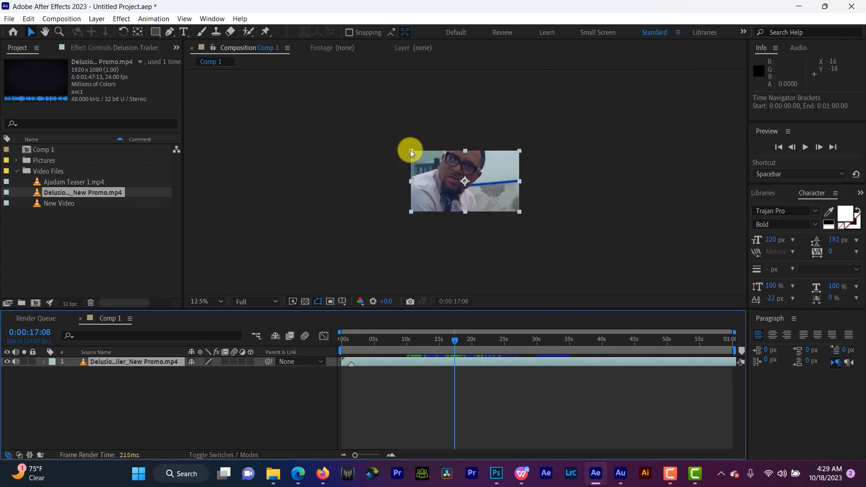
{"action": "key", "text": "ctrl+equal"}
{"action": "key", "text": "ctrl+equal"}
{"action": "key", "text": "ctrl+equal"}
{"action": "key", "text": "ctrl+minus"}
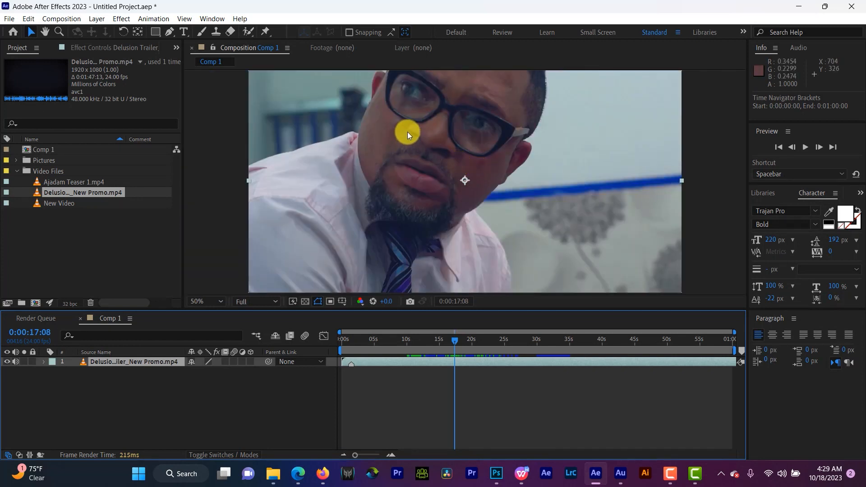
- Magnify the composition view and pan across the man's face and glasses with the Hand tool at 100%
{"action": "scroll", "coordinate": [451, 164], "scroll_direction": "up", "scroll_amount": 4}
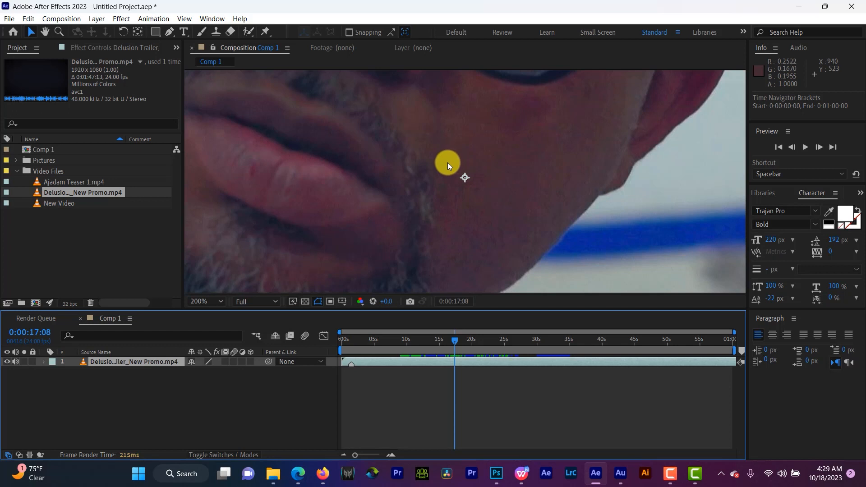
{"action": "key", "text": "h"}
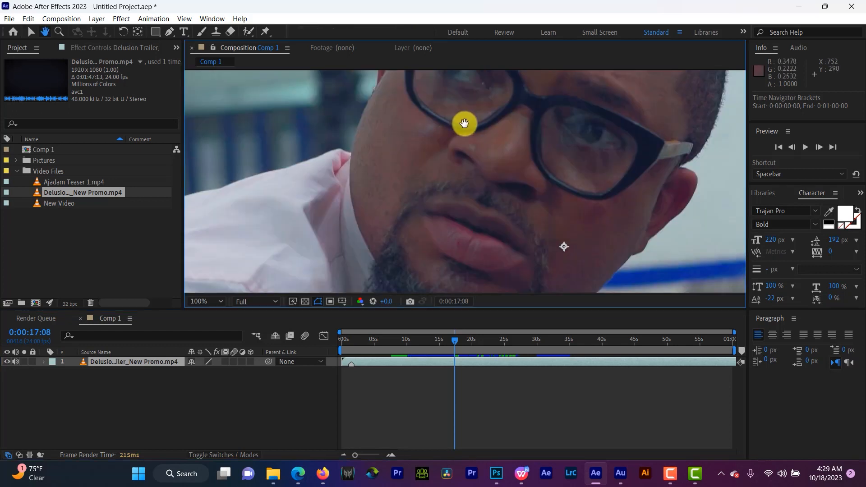
{"action": "left_click_drag", "start_coordinate": [464, 122], "coordinate": [532, 248]}
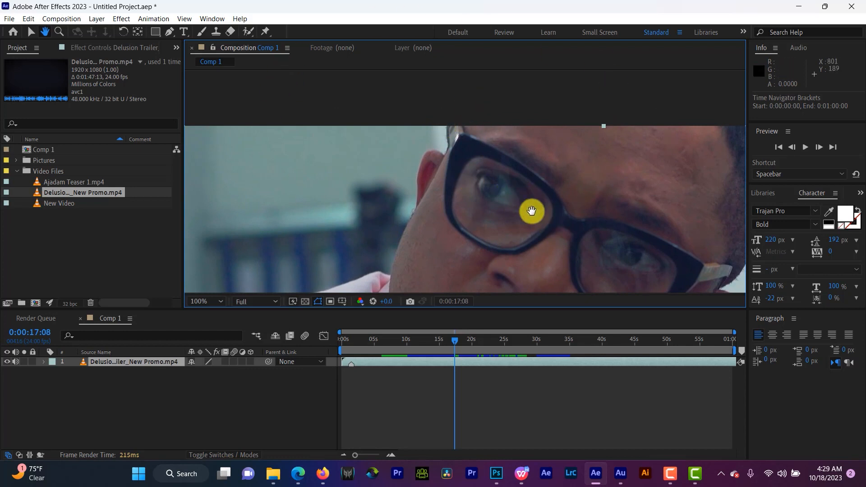
{"action": "left_click_drag", "start_coordinate": [532, 211], "coordinate": [553, 161]}
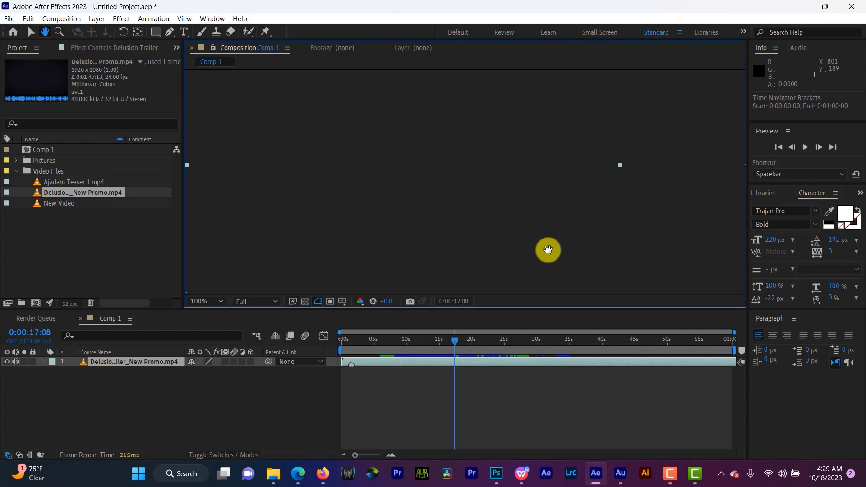
{"action": "key", "text": "comma"}
{"action": "key", "text": "period"}
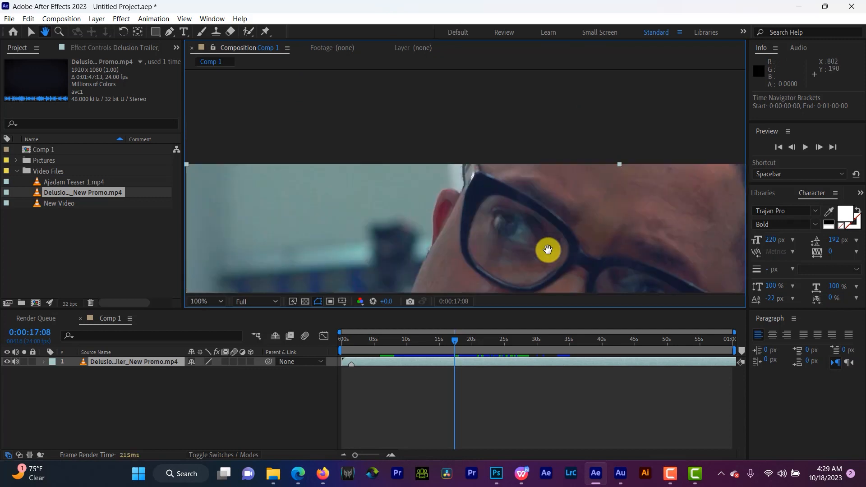
- Pan the frame to bring both glasses lenses into view, switch to the Selection tool, and zoom out to 25%
{"action": "left_click_drag", "start_coordinate": [548, 250], "coordinate": [502, 163]}
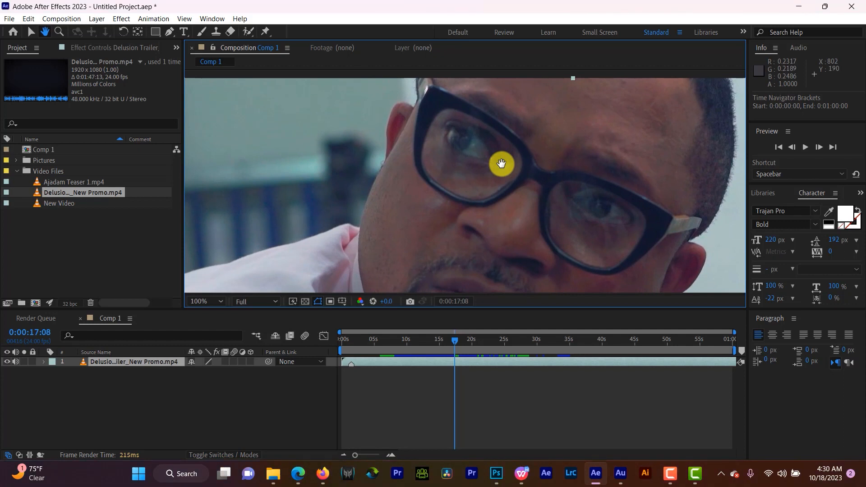
{"action": "key", "text": "v"}
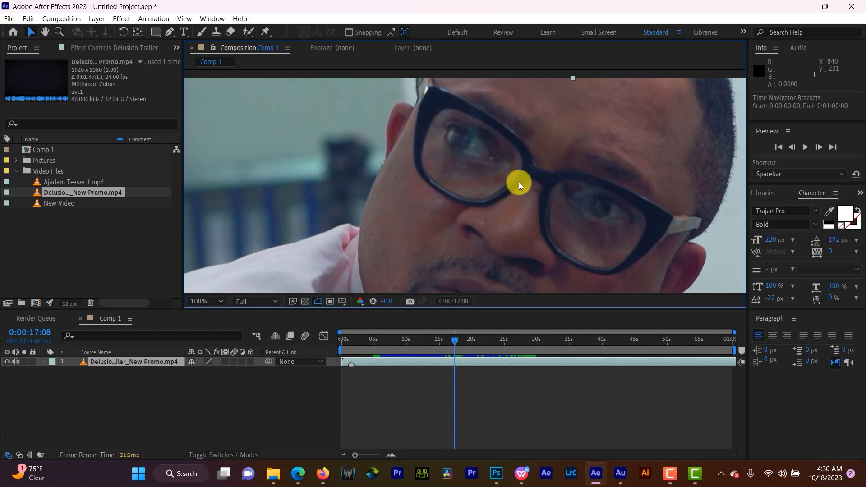
{"action": "scroll", "coordinate": [519, 182], "scroll_direction": "down", "scroll_amount": 6}
{"action": "scroll", "coordinate": [518, 183], "scroll_direction": "up", "scroll_amount": 4}
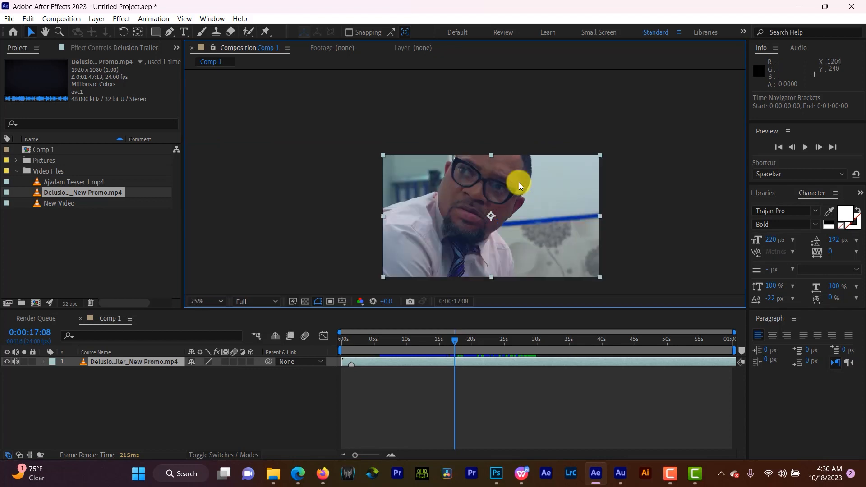
{"action": "scroll", "coordinate": [520, 182], "scroll_direction": "down", "scroll_amount": 2}
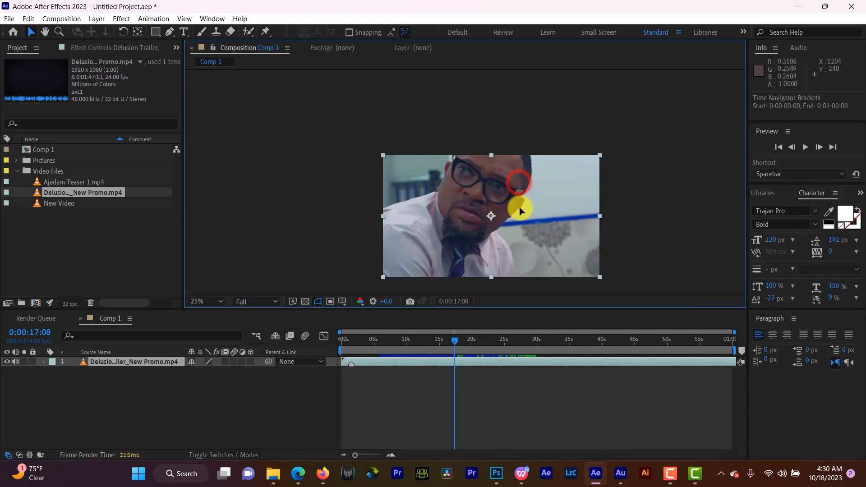
- Try repositioning the footage layer in the composition with the Selection tool, undoing each move
{"action": "left_click_drag", "start_coordinate": [519, 182], "coordinate": [502, 184]}
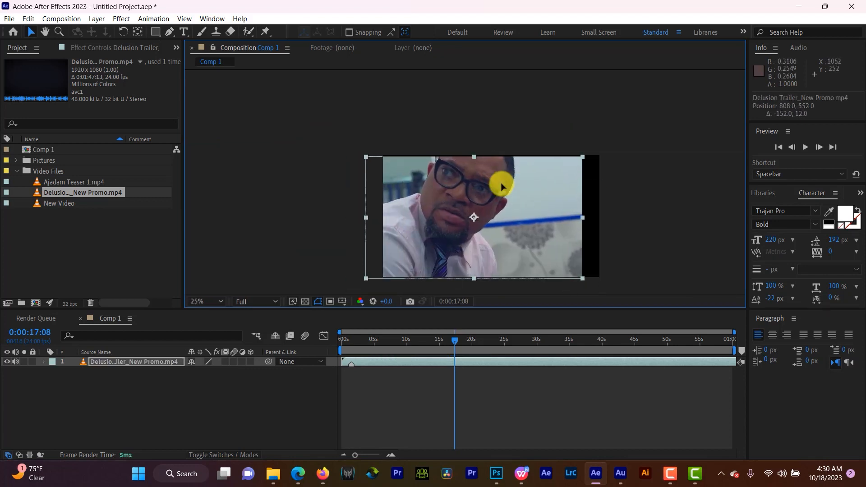
{"action": "key", "text": "ctrl+z"}
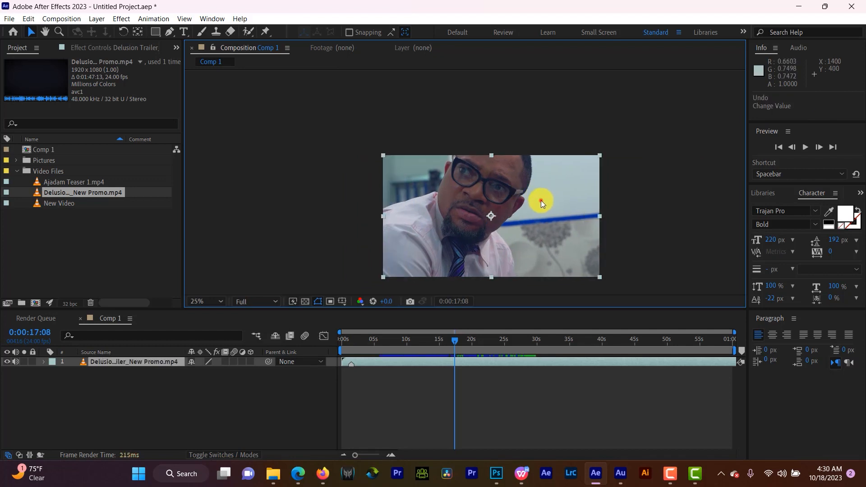
{"action": "left_click_drag", "start_coordinate": [541, 204], "coordinate": [467, 206]}
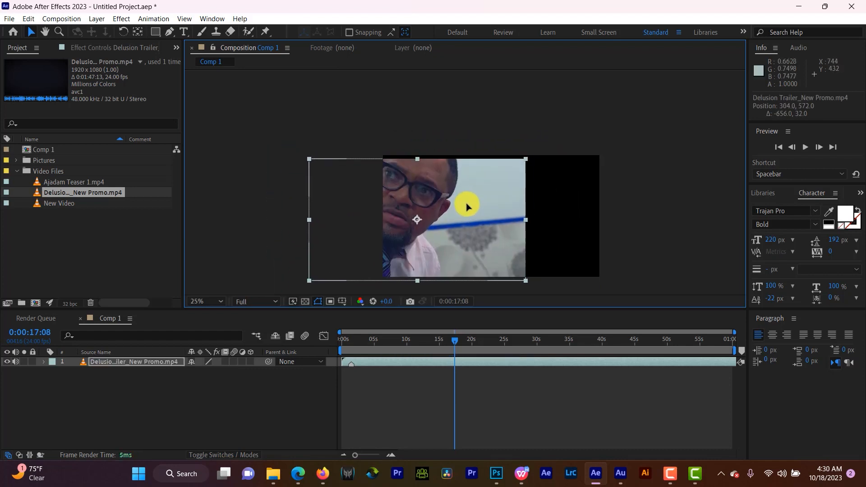
{"action": "key", "text": "ctrl+z"}
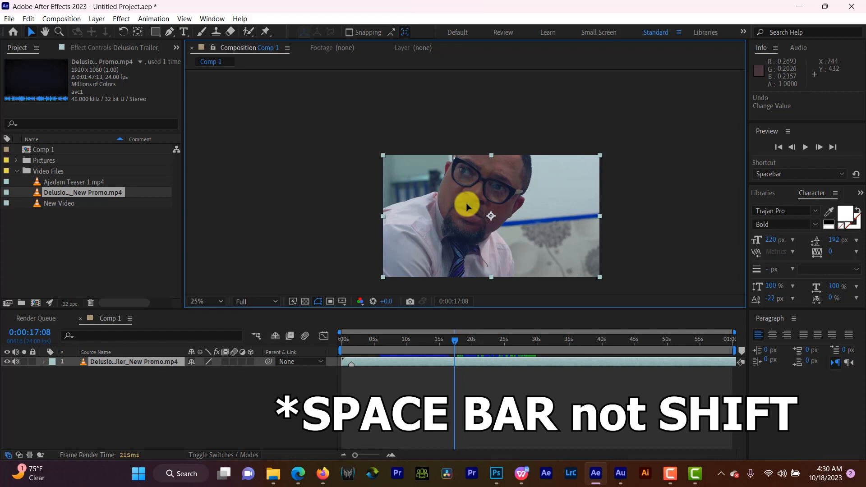
- Pan around the composition view with the temporary Hand tool at 25% and 50%, and set its magnification to Fit
{"action": "key", "text": "space"}
{"action": "left_click_drag", "start_coordinate": [468, 206], "coordinate": [424, 149]}
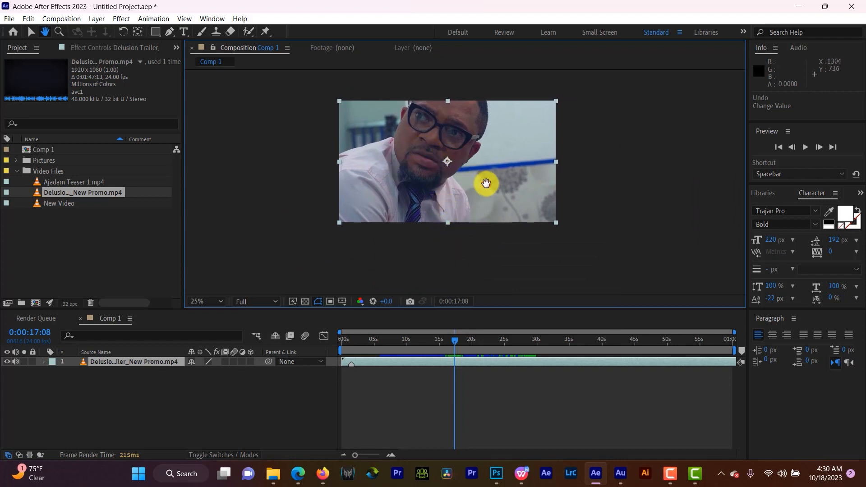
{"action": "left_click_drag", "start_coordinate": [486, 182], "coordinate": [406, 153]}
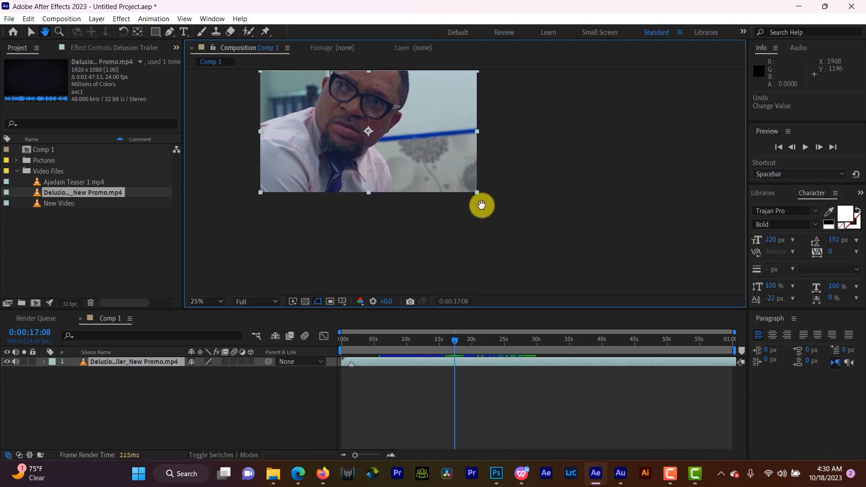
{"action": "key", "text": "period"}
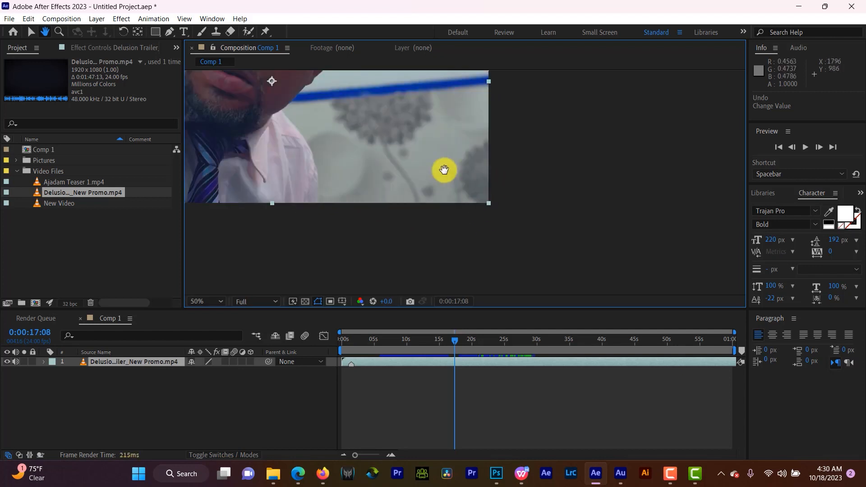
{"action": "left_click_drag", "start_coordinate": [416, 158], "coordinate": [607, 279]}
{"action": "left_click", "coordinate": [220, 302]}
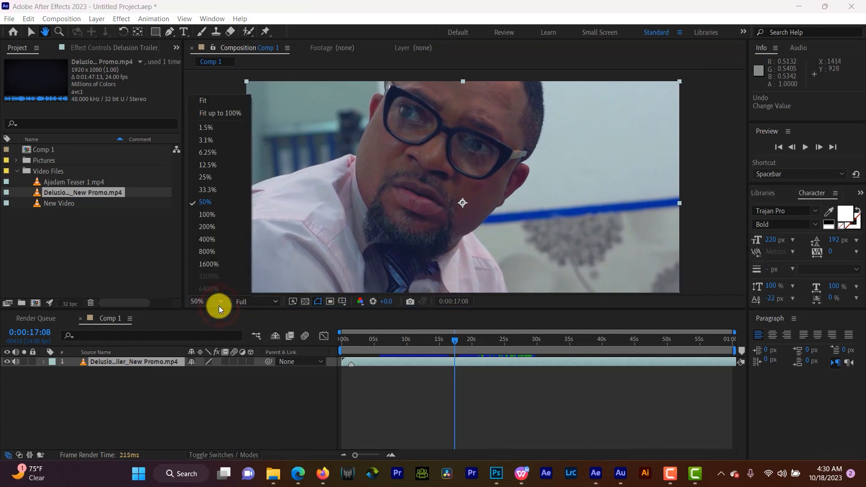
{"action": "left_click", "coordinate": [219, 101]}
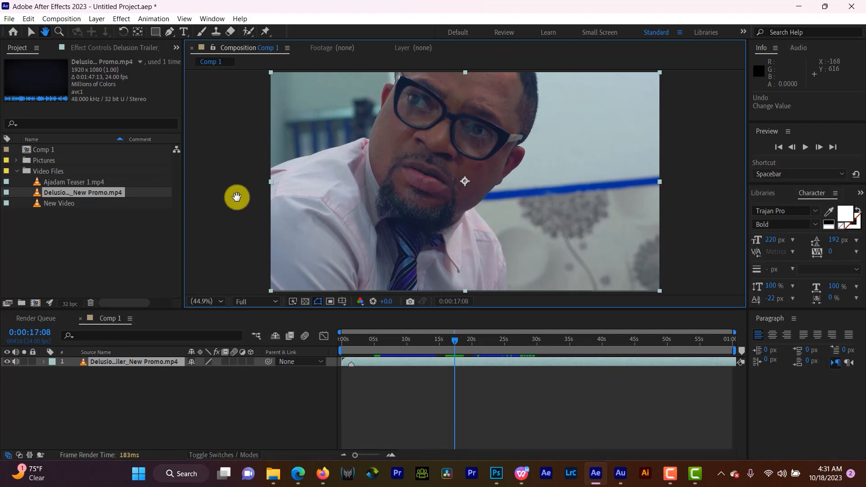
- Maximize the Composition panel to fill the workspace and restore it, twice in a row
{"action": "key", "text": "grave"}
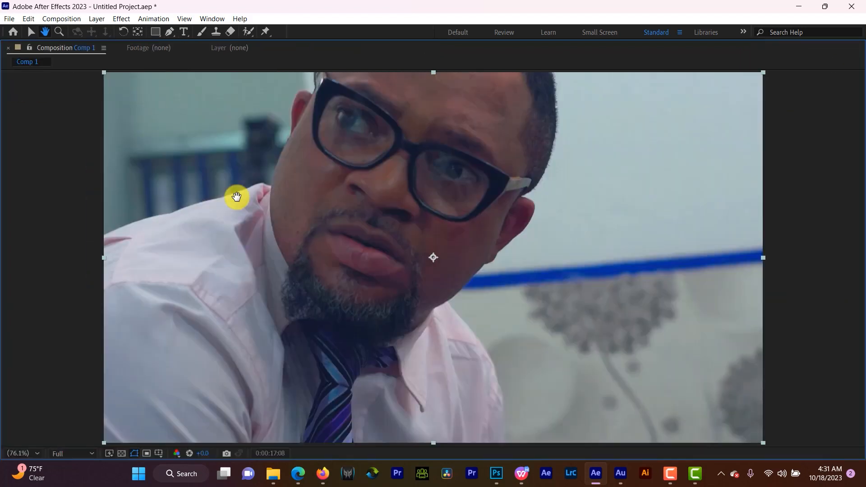
{"action": "key", "text": "grave"}
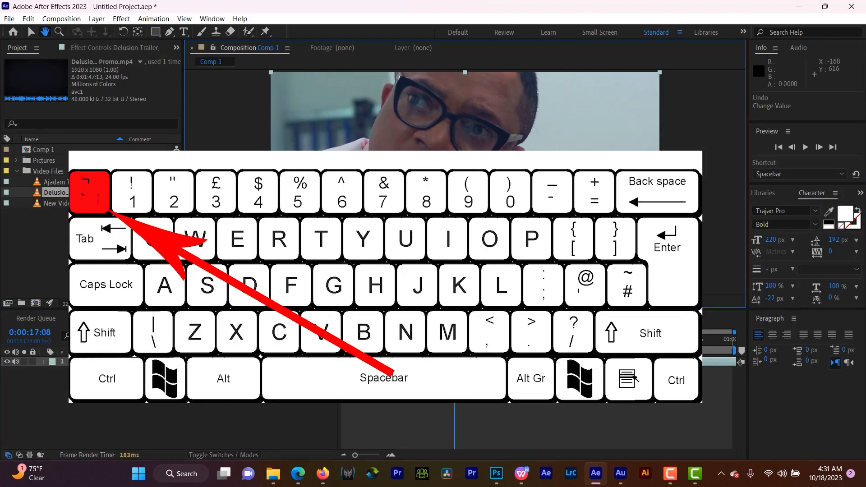
{"action": "key", "text": "grave"}
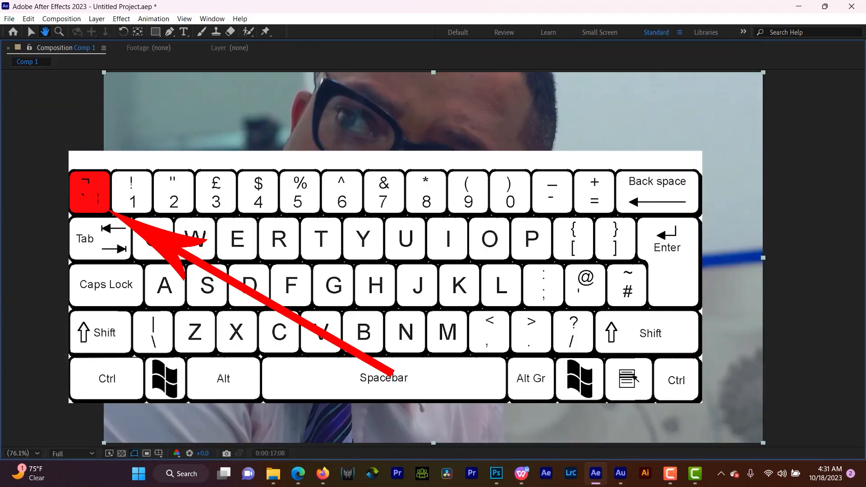
{"action": "key", "text": "grave"}
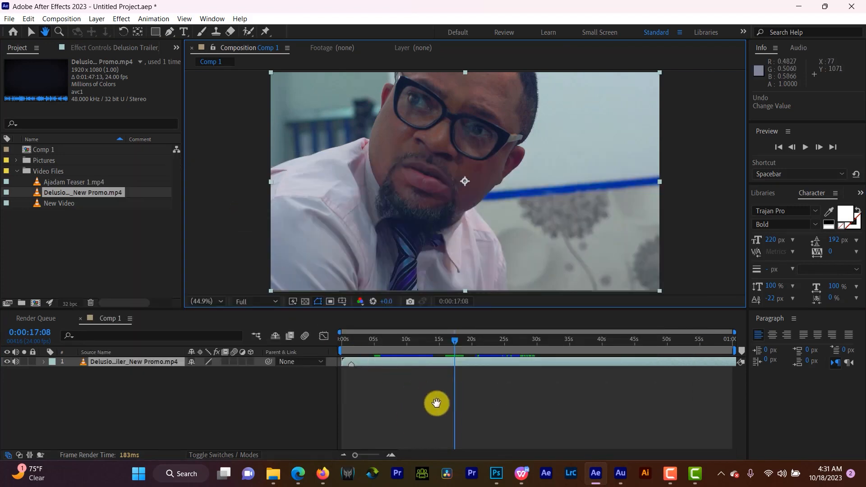
- Maximize and restore the Timeline panel, and do the same with the Project panel
{"action": "key", "text": "grave"}
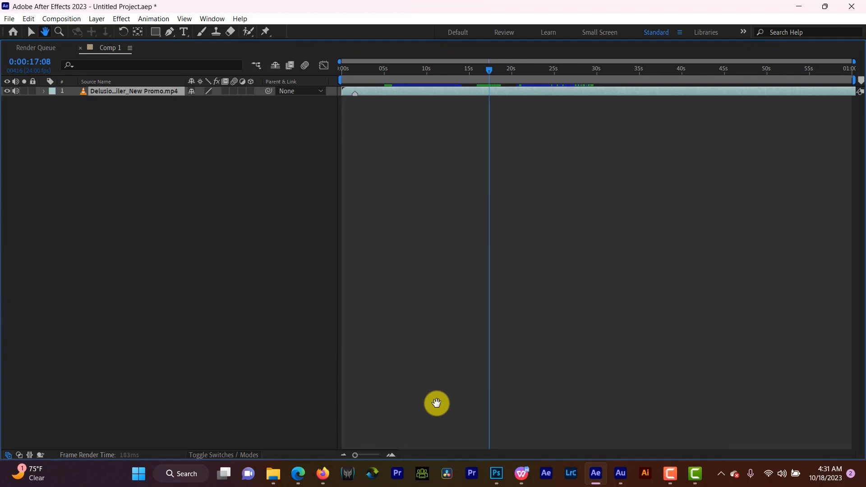
{"action": "key", "text": "grave"}
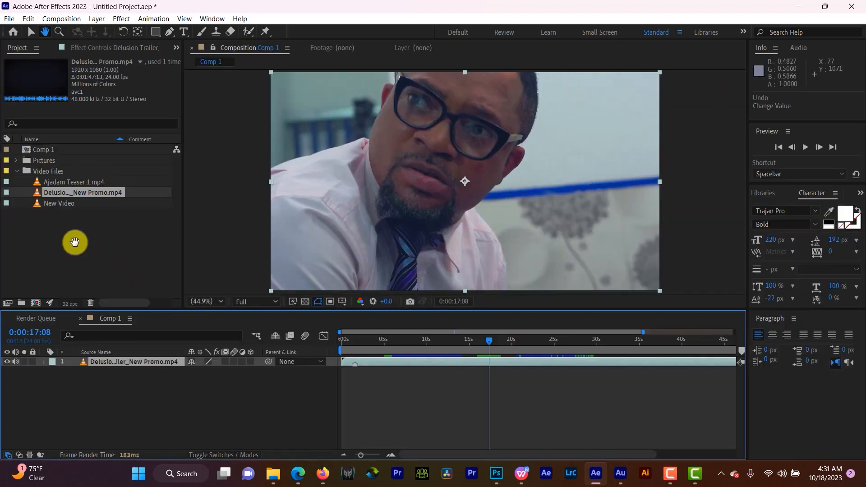
{"action": "key", "text": "grave"}
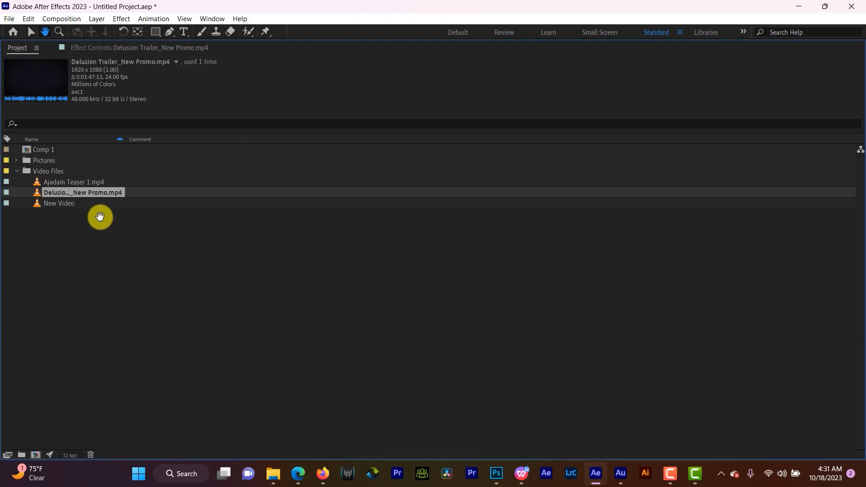
{"action": "key", "text": "grave"}
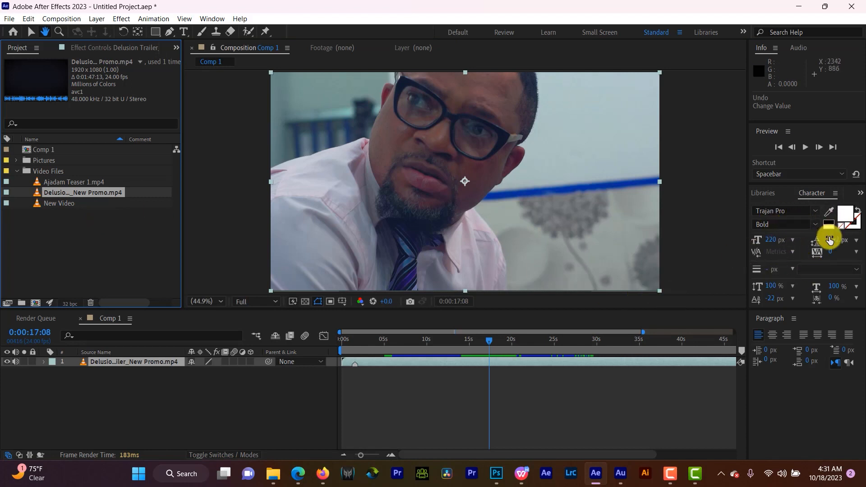
- View the Character panel and the Paragraph panel maximized one after the other, restoring the workspace layout each time
{"action": "key", "text": "grave"}
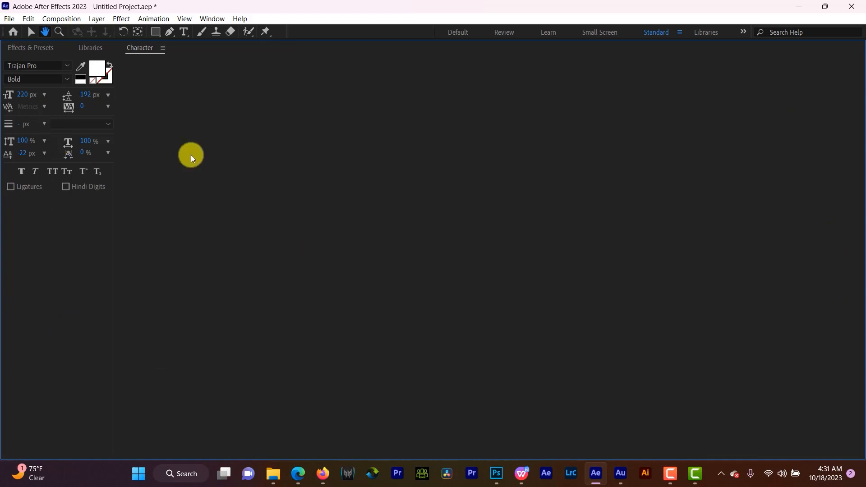
{"action": "key", "text": "grave"}
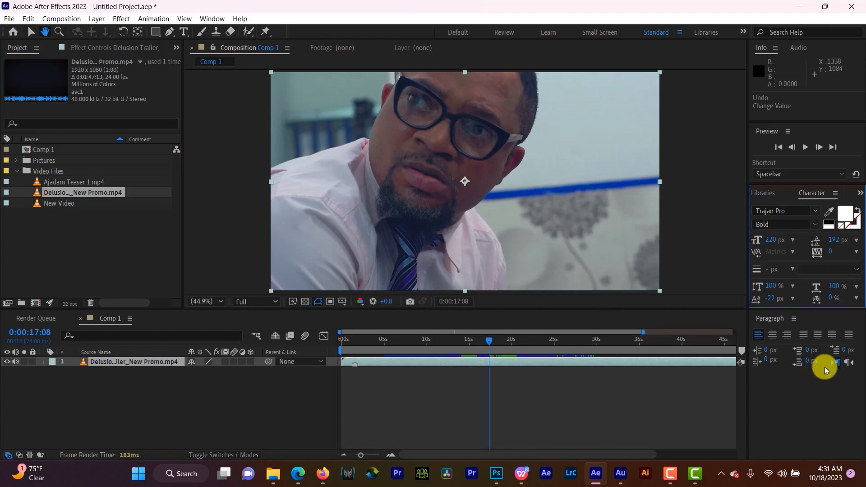
{"action": "key", "text": "grave"}
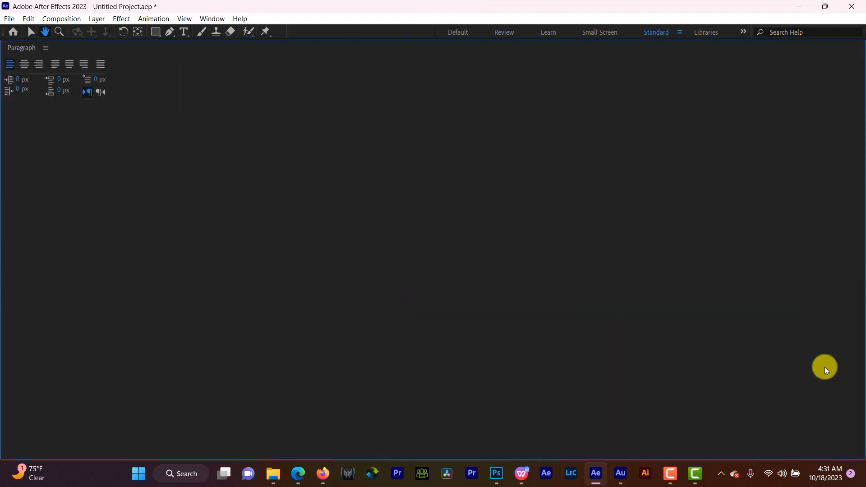
{"action": "key", "text": "grave"}
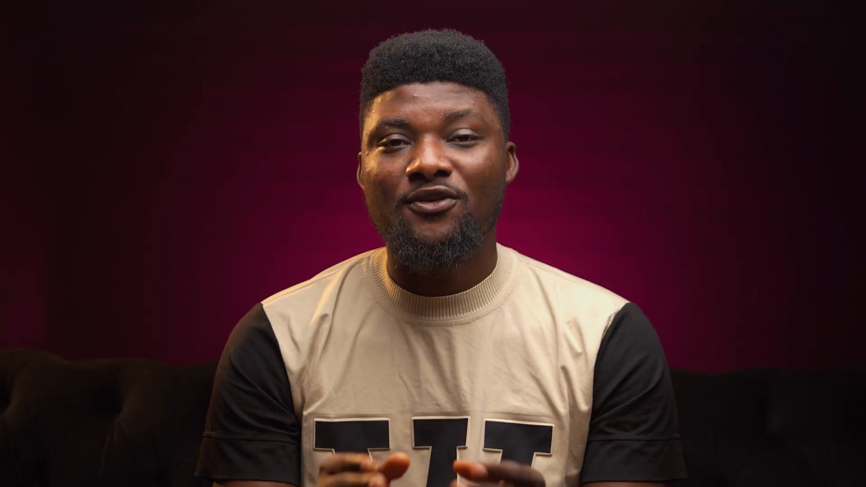